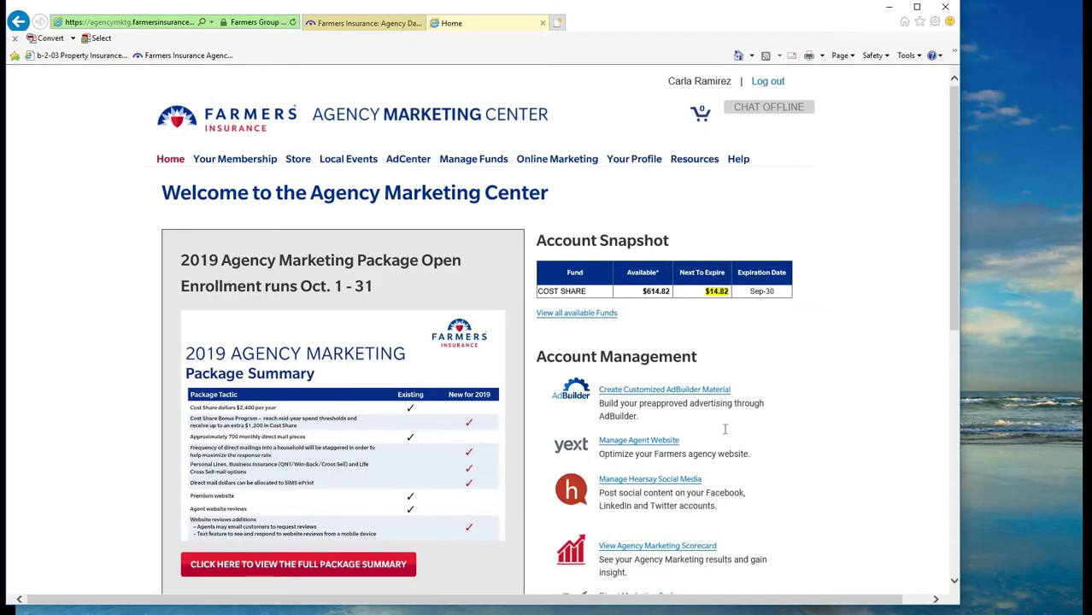
Step: Open the Manage Agent Website dashboard and look over its location details, review opt-in, onboarding tasks and performance charts
left_click(650, 442)
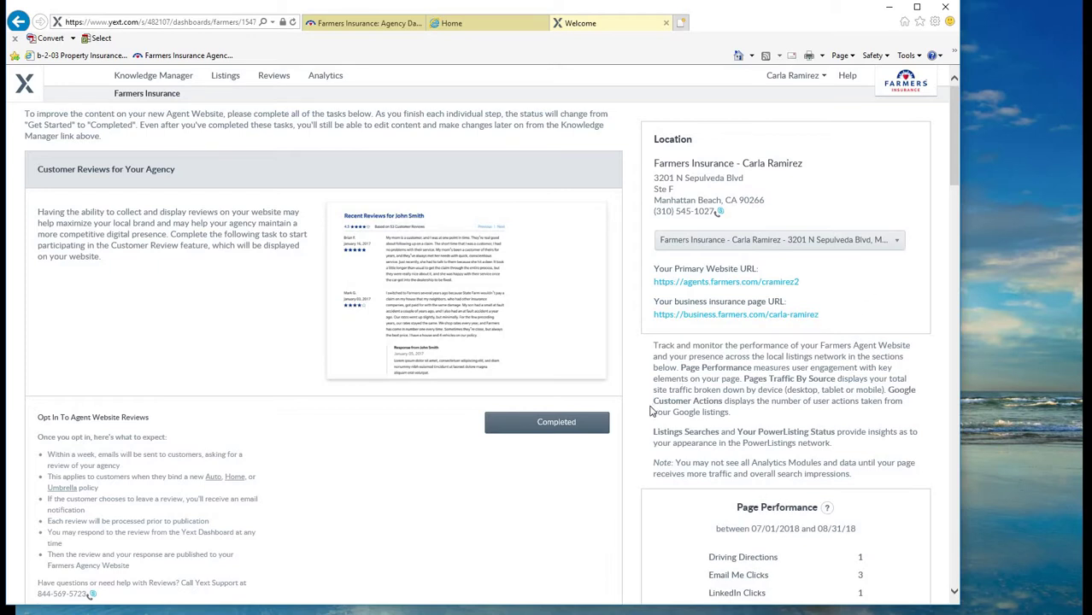
scroll(925, 388, "down", 2)
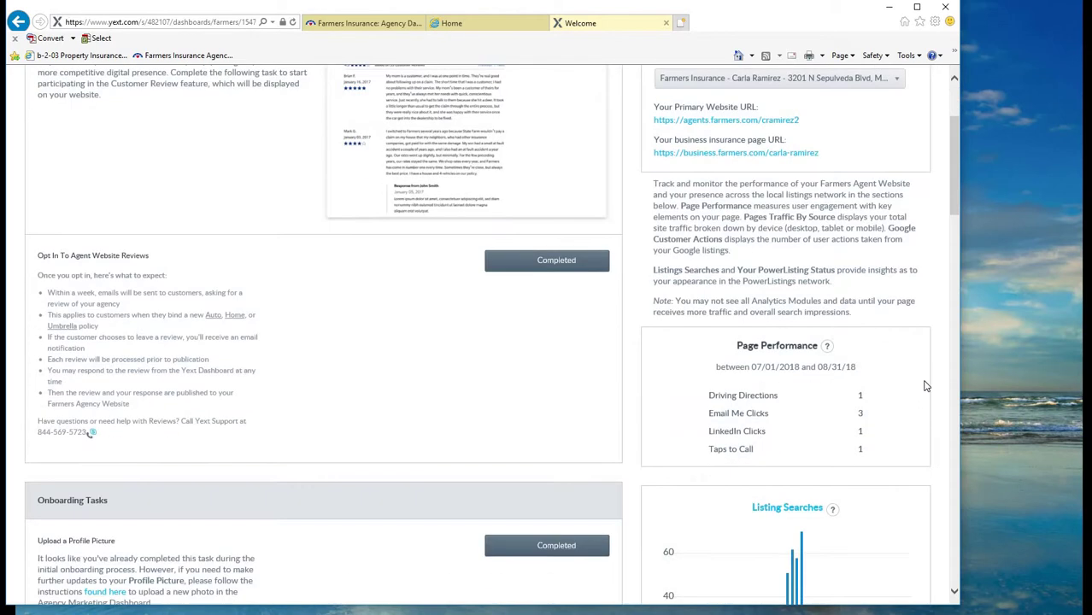
scroll(846, 256, "up", 2)
scroll(865, 338, "down", 2)
scroll(896, 339, "down", 1)
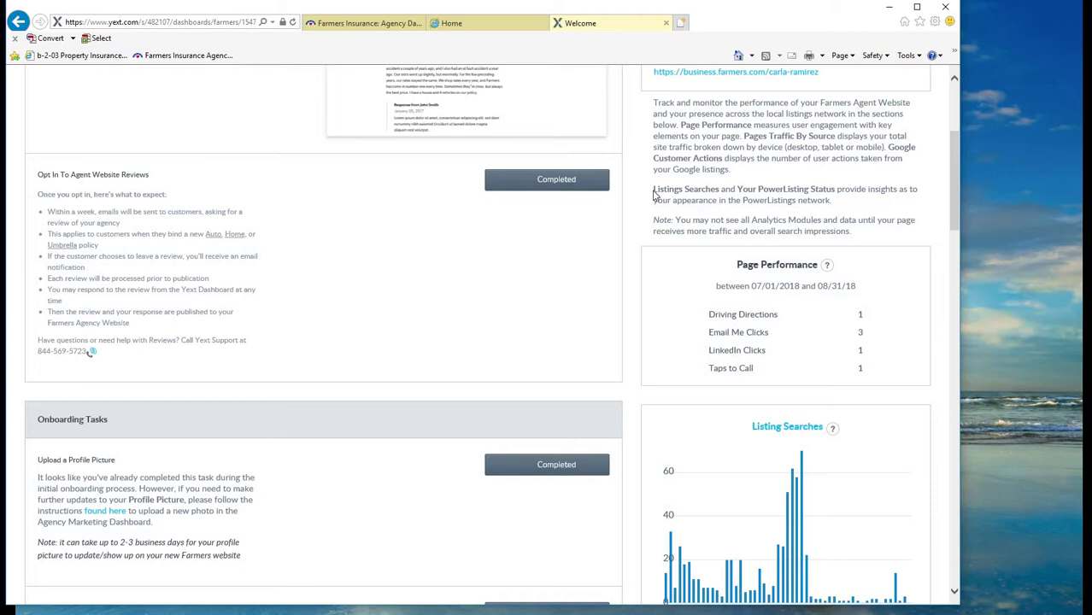
scroll(656, 199, "down", 1)
scroll(657, 200, "down", 6)
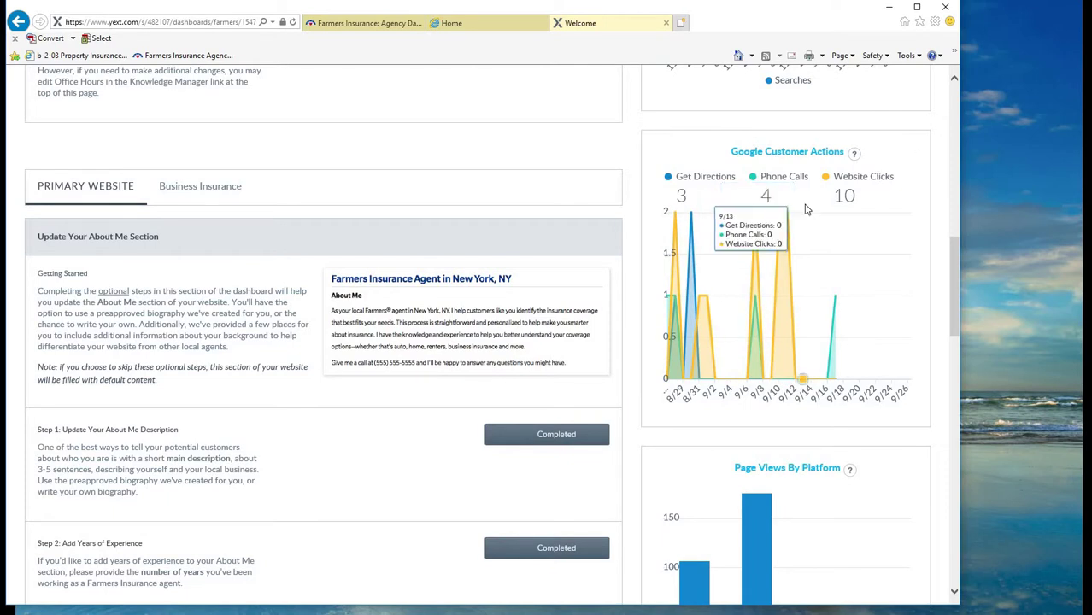
scroll(818, 248, "up", 5)
scroll(818, 248, "up", 2)
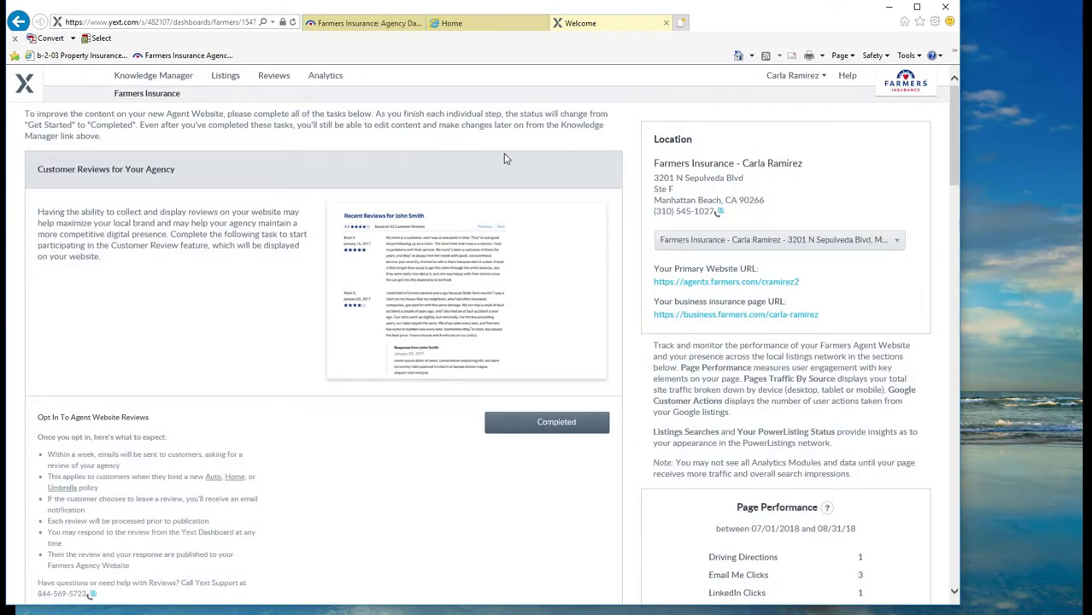
Step: Examine the Page Performance, Listing Searches, Google Customer Actions, Page Views By Platform, PowerListing status and FAQ/Resources sections for the current location
scroll(743, 227, "down", 5)
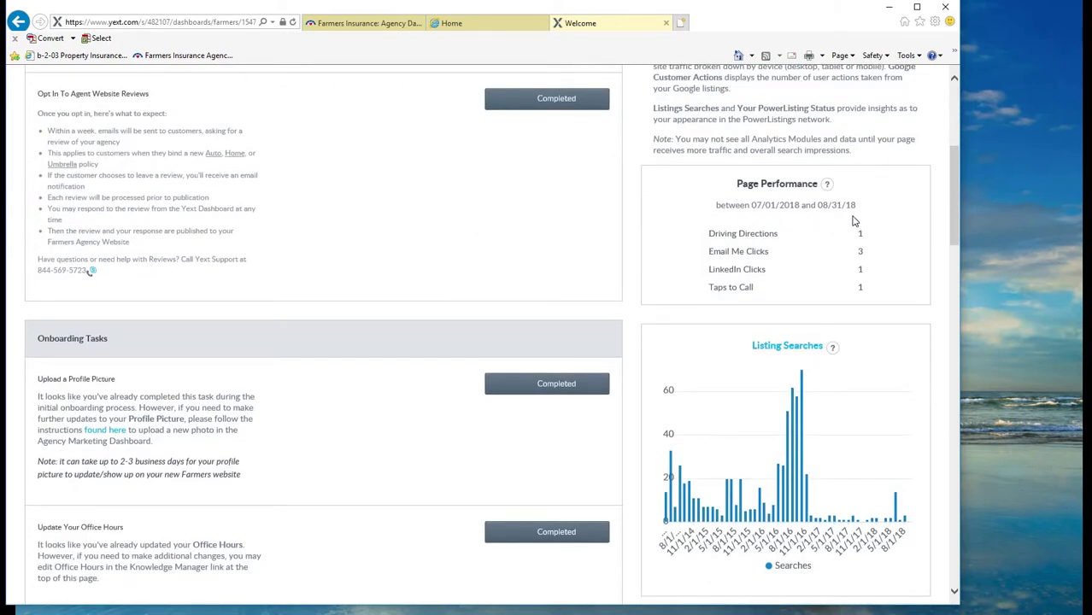
scroll(863, 371, "down", 13)
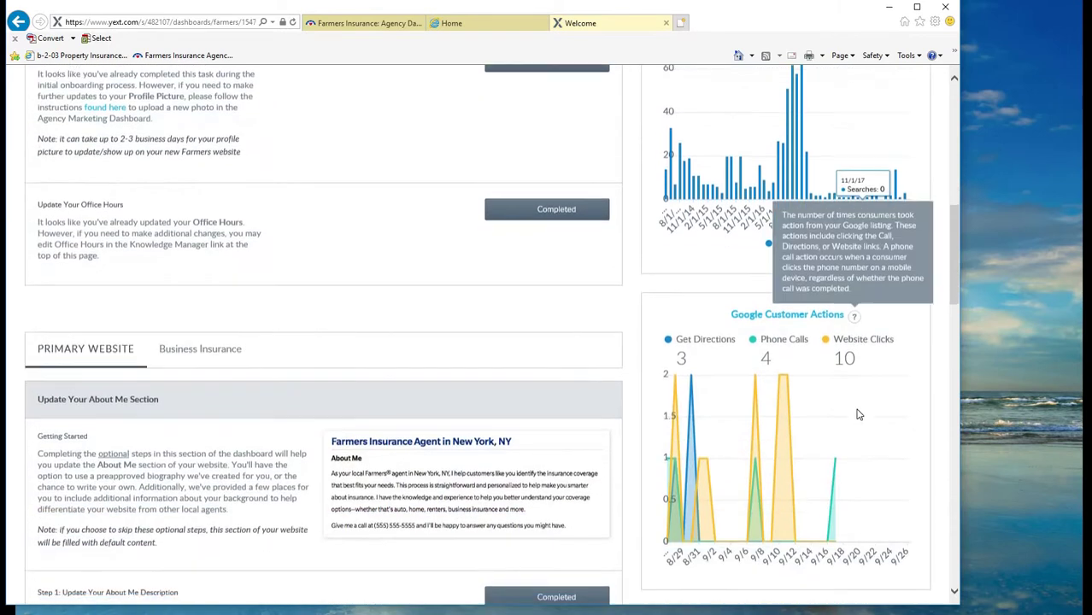
scroll(853, 412, "up", 3)
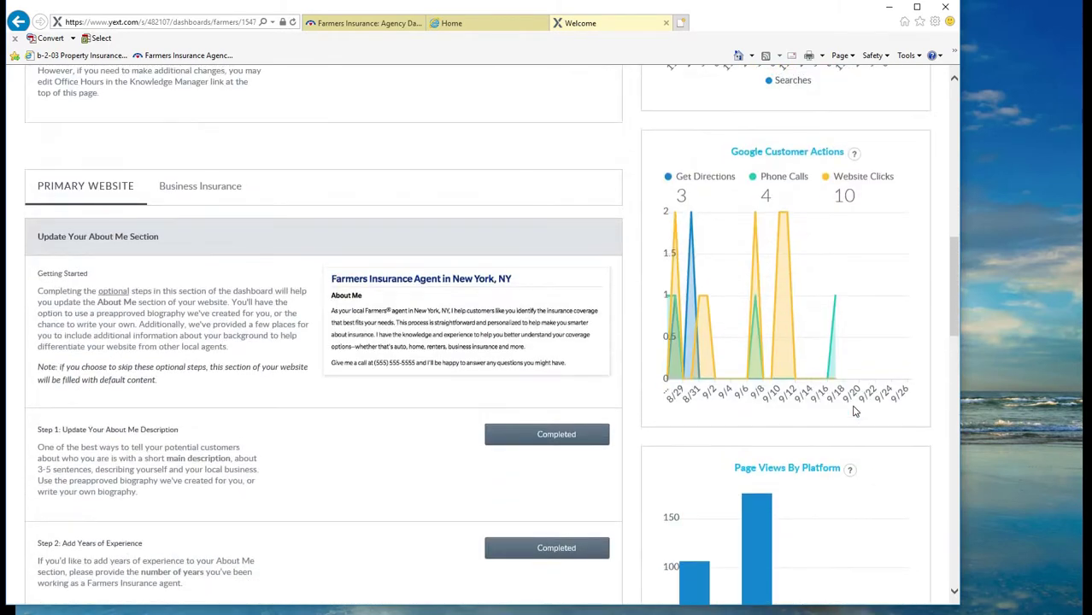
scroll(851, 346, "down", 8)
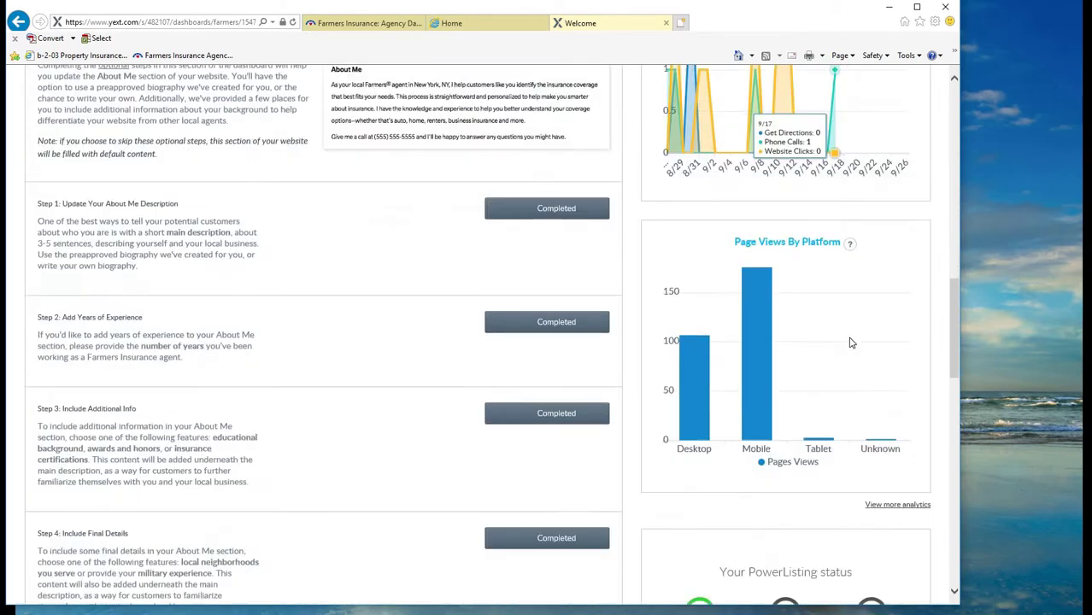
scroll(852, 347, "up", 5)
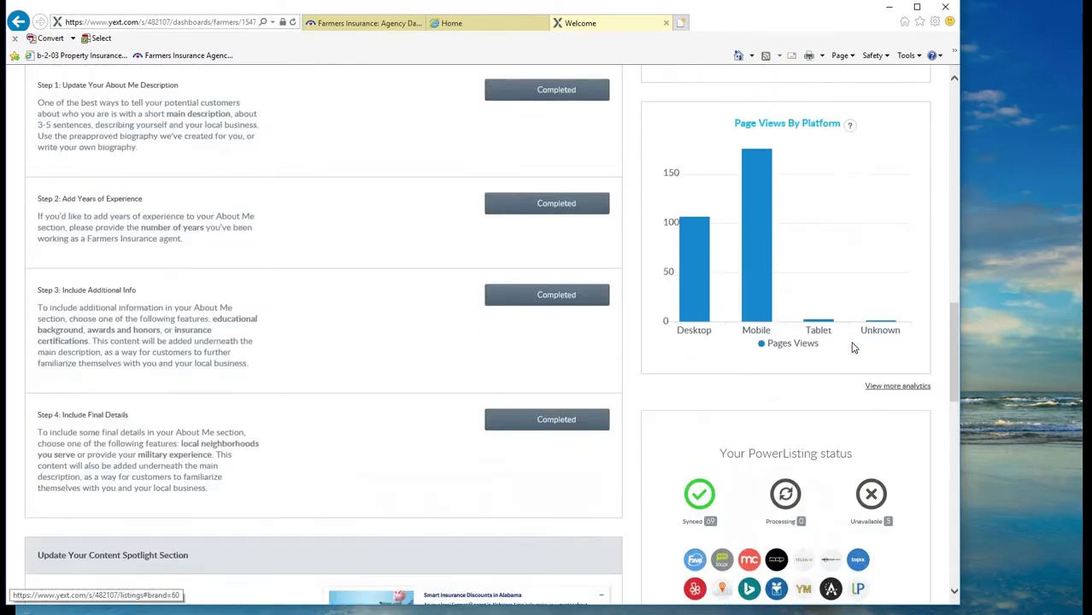
scroll(852, 348, "down", 7)
scroll(853, 349, "down", 3)
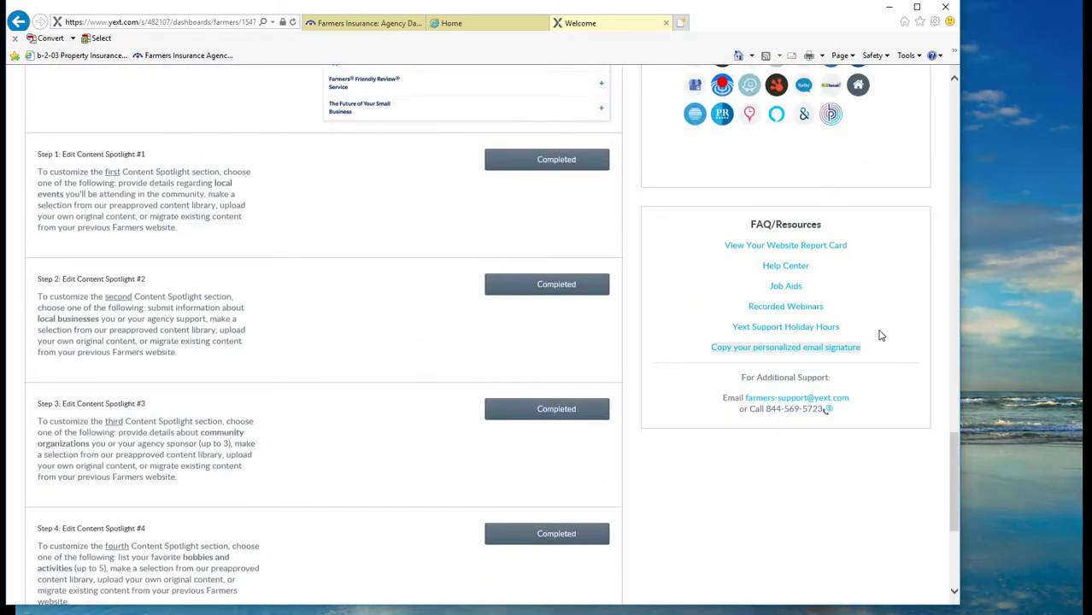
scroll(889, 344, "up", 15)
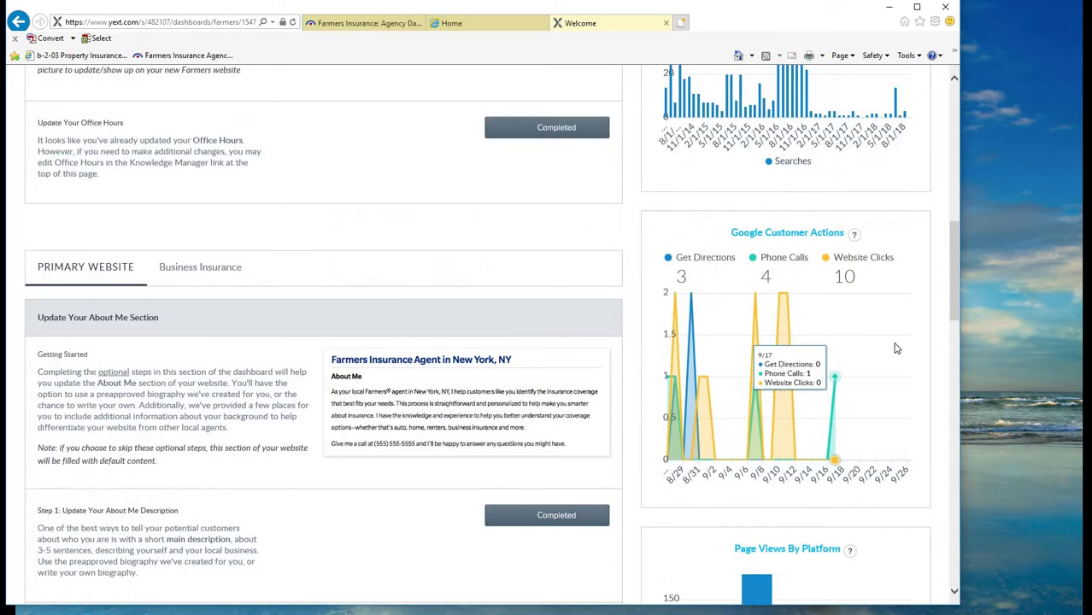
scroll(896, 349, "up", 5)
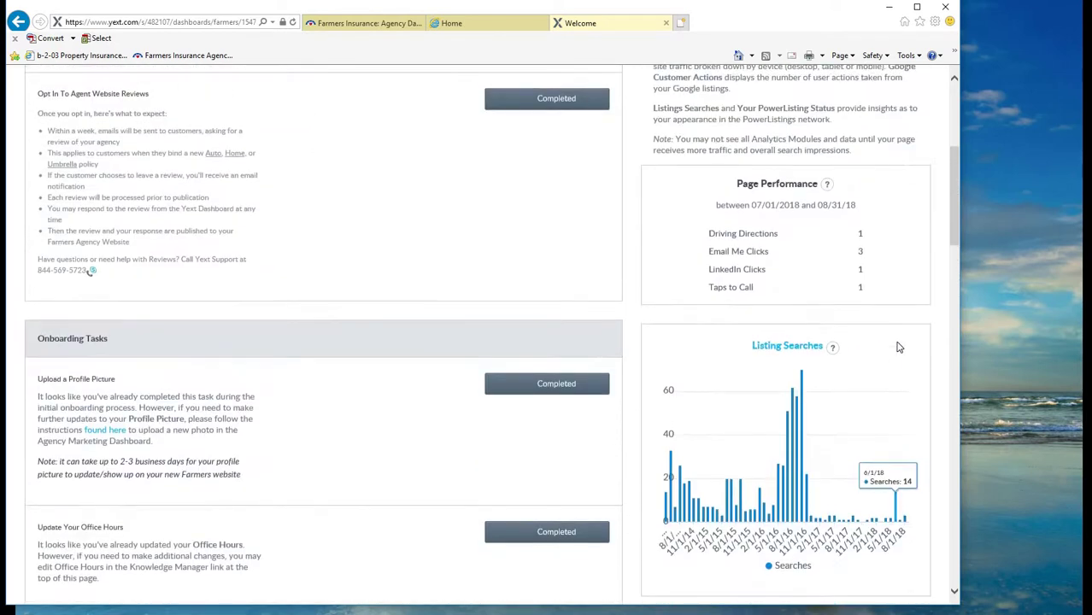
scroll(896, 347, "up", 5)
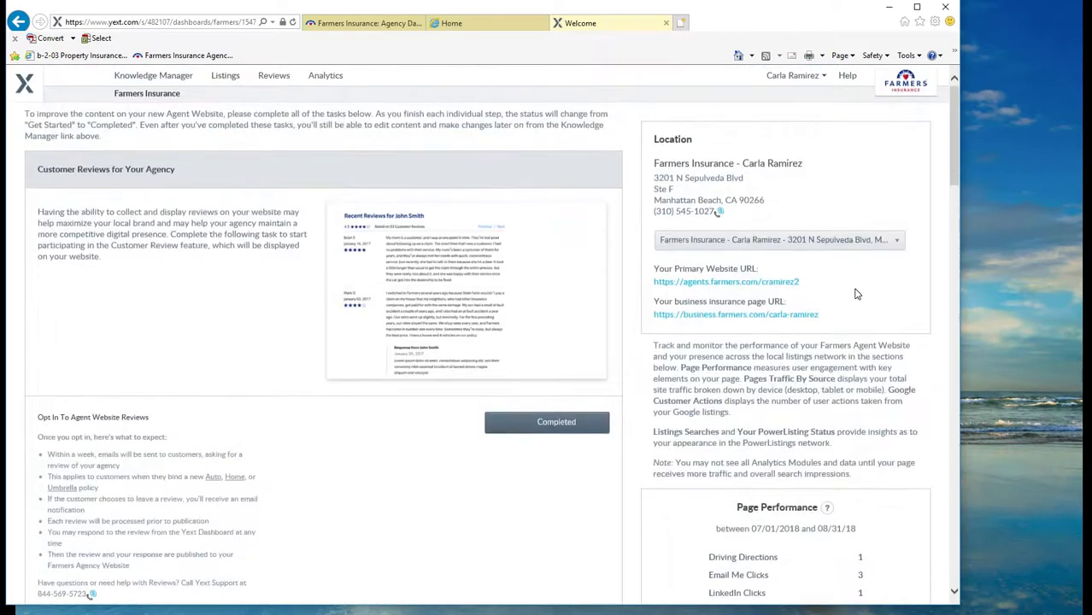
scroll(841, 301, "down", 2)
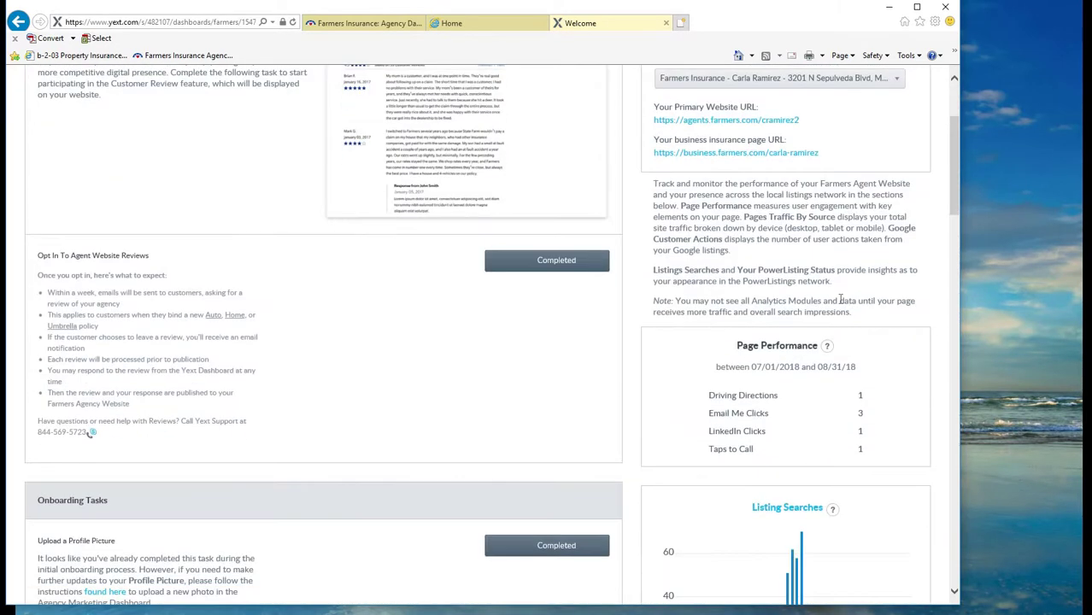
scroll(847, 301, "down", 10)
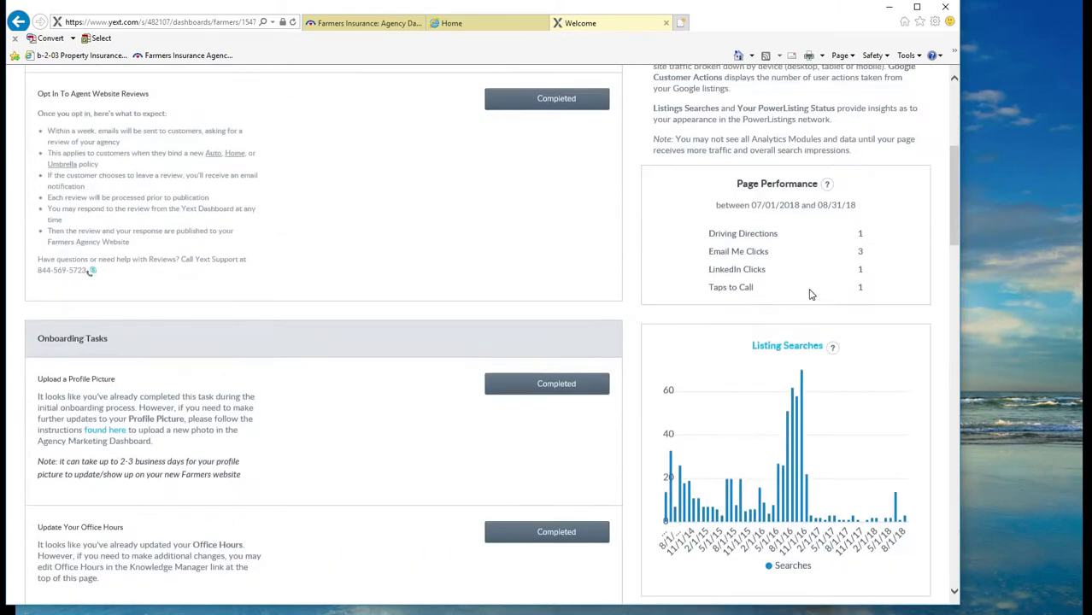
scroll(828, 441, "up", 12)
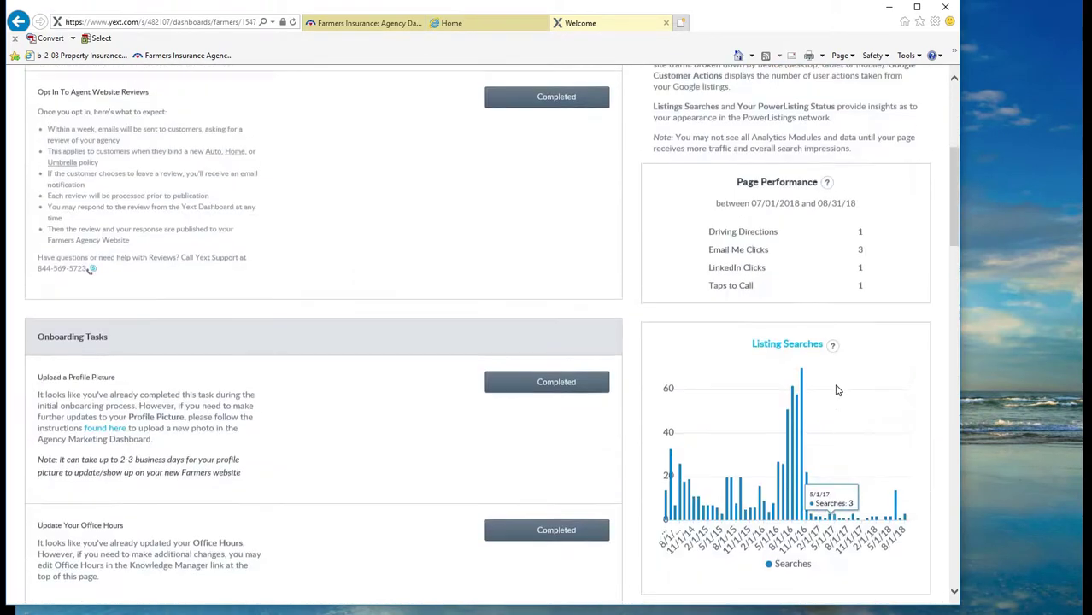
Step: Switch the dashboard to the second agency location and review its onboarding tasks, analytics and resource links
left_click(825, 241)
left_click(798, 306)
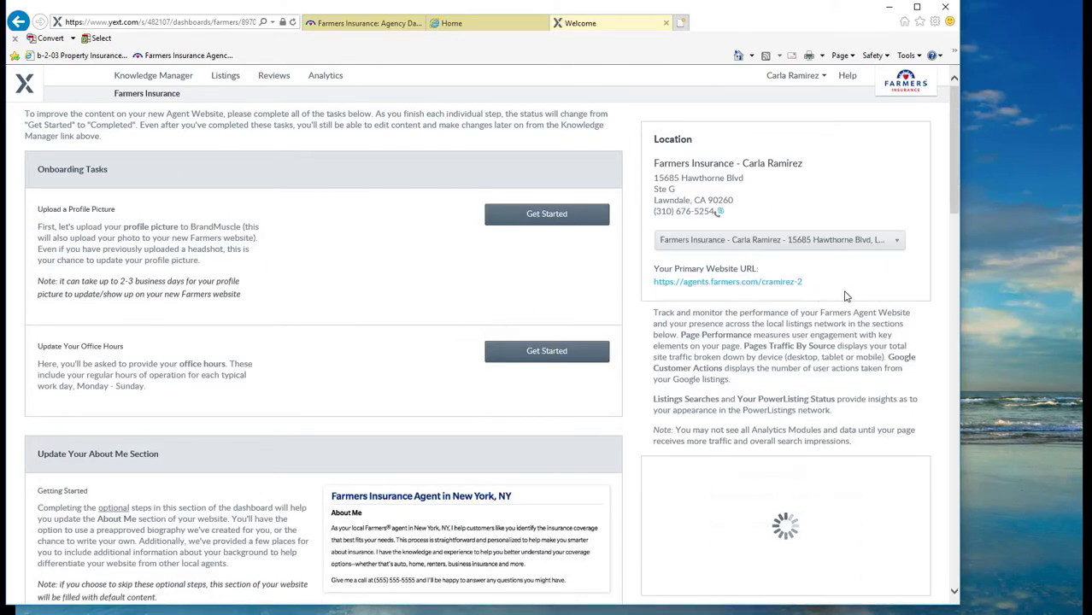
scroll(861, 282, "down", 1)
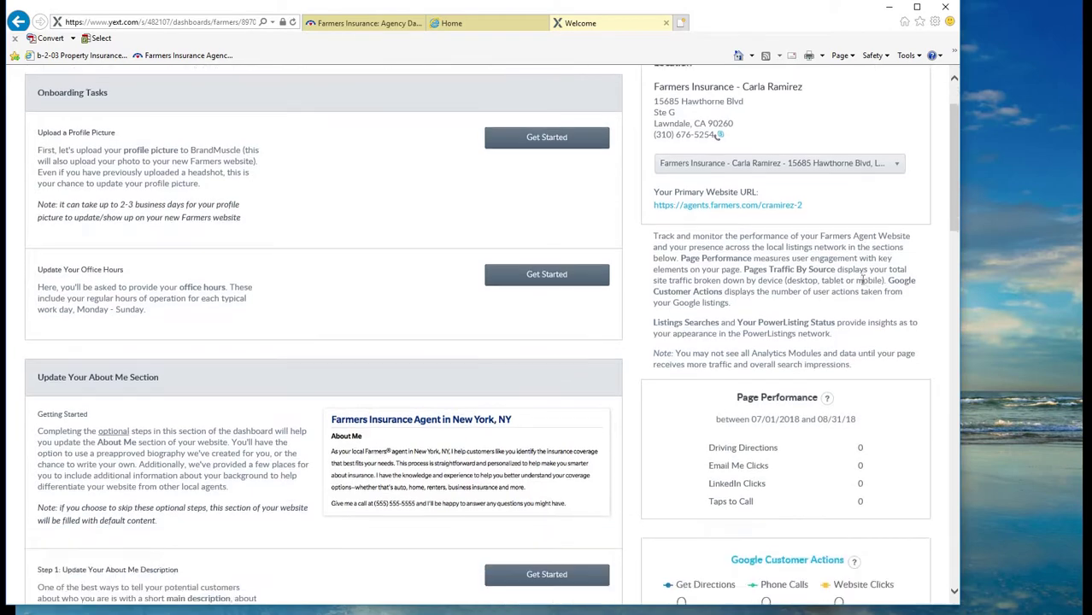
scroll(821, 292, "down", 1)
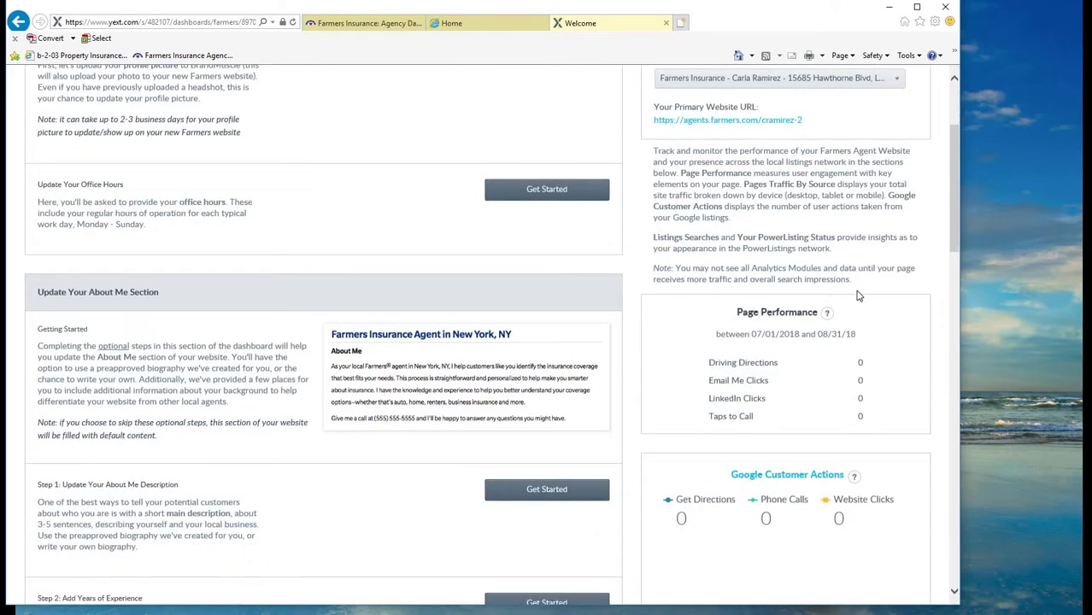
scroll(859, 308, "down", 8)
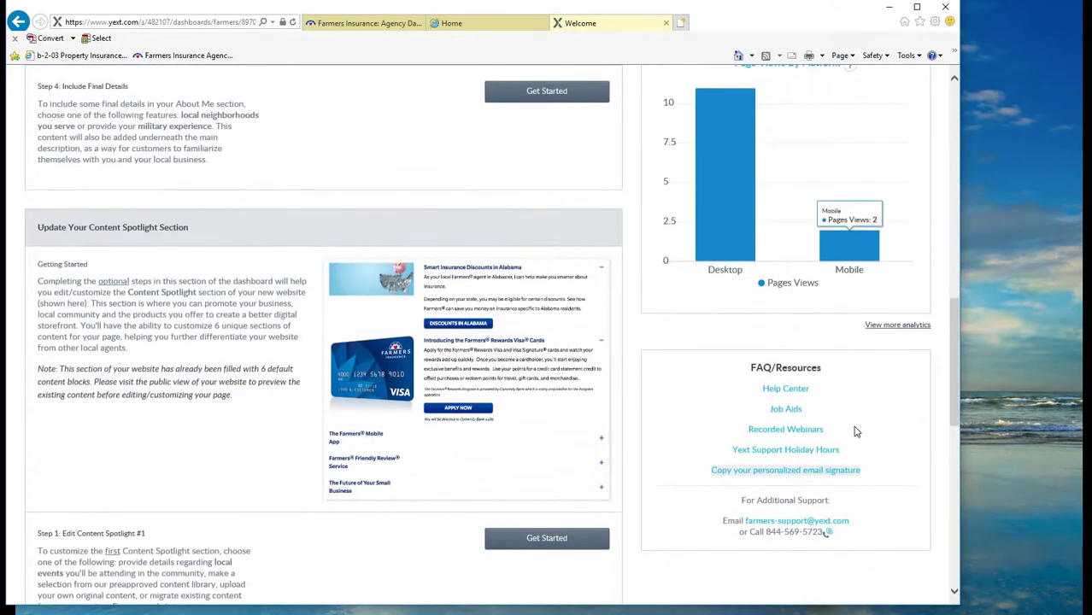
scroll(857, 427, "up", 9)
scroll(859, 400, "up", 1)
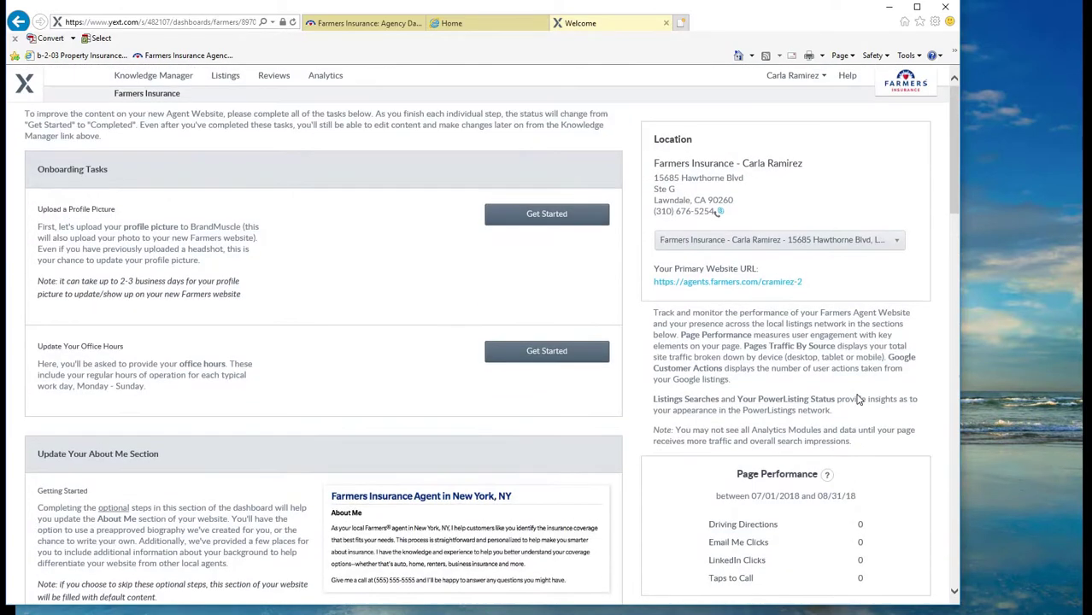
Step: Switch the dashboard back to the first agency location and review its website URLs and performance overview
left_click(849, 242)
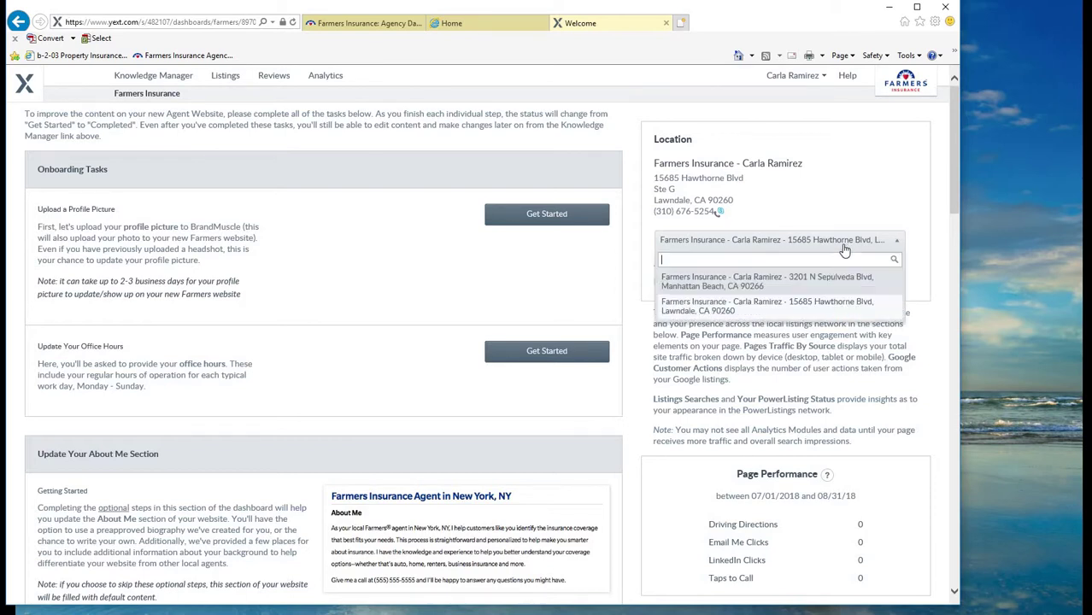
left_click(839, 282)
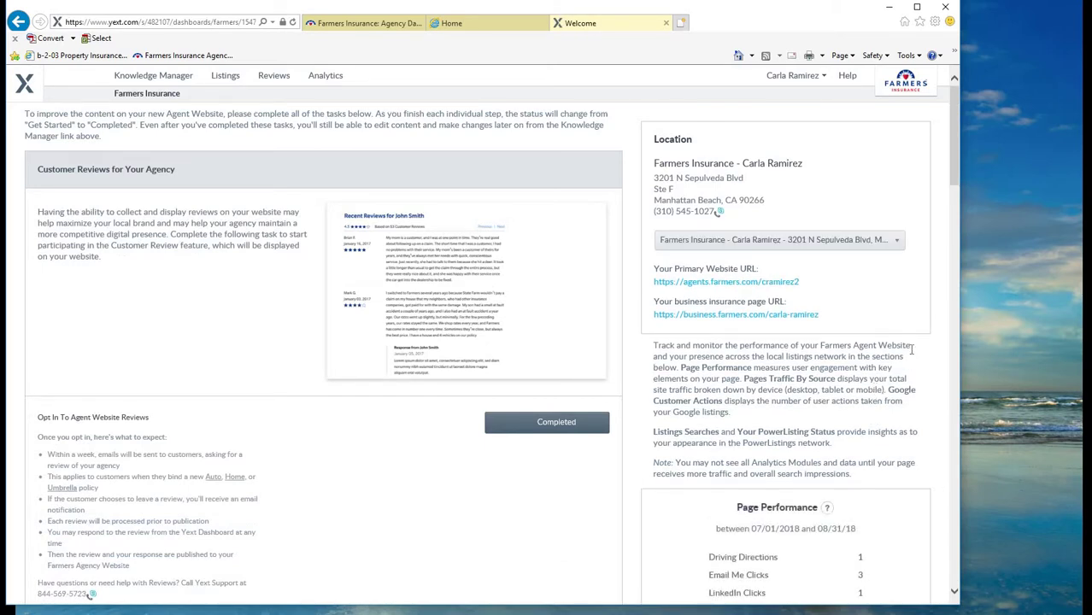
scroll(835, 417, "down", 1)
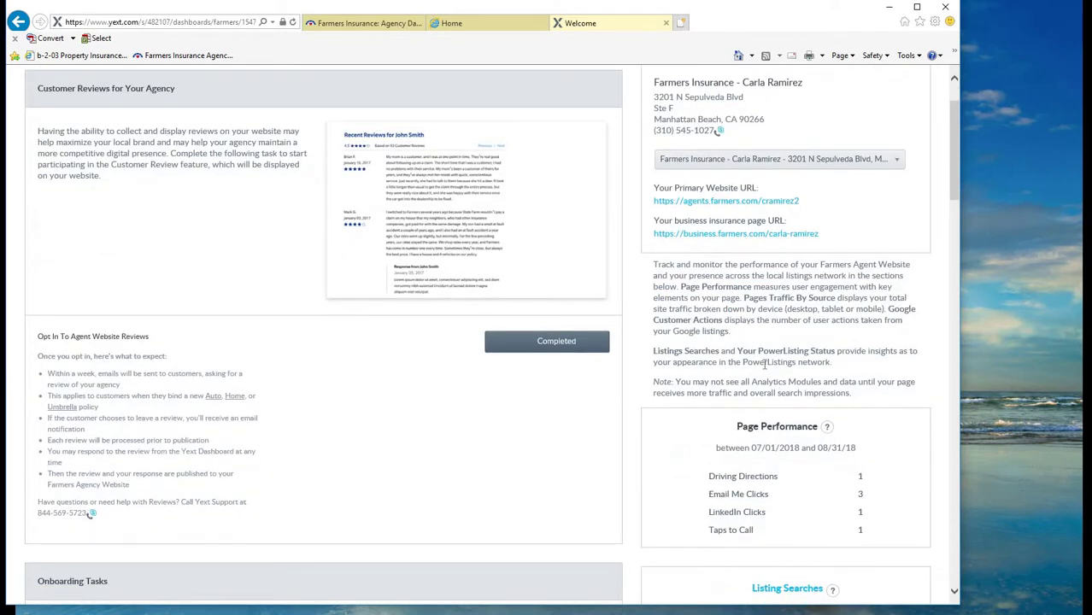
scroll(859, 374, "up", 1)
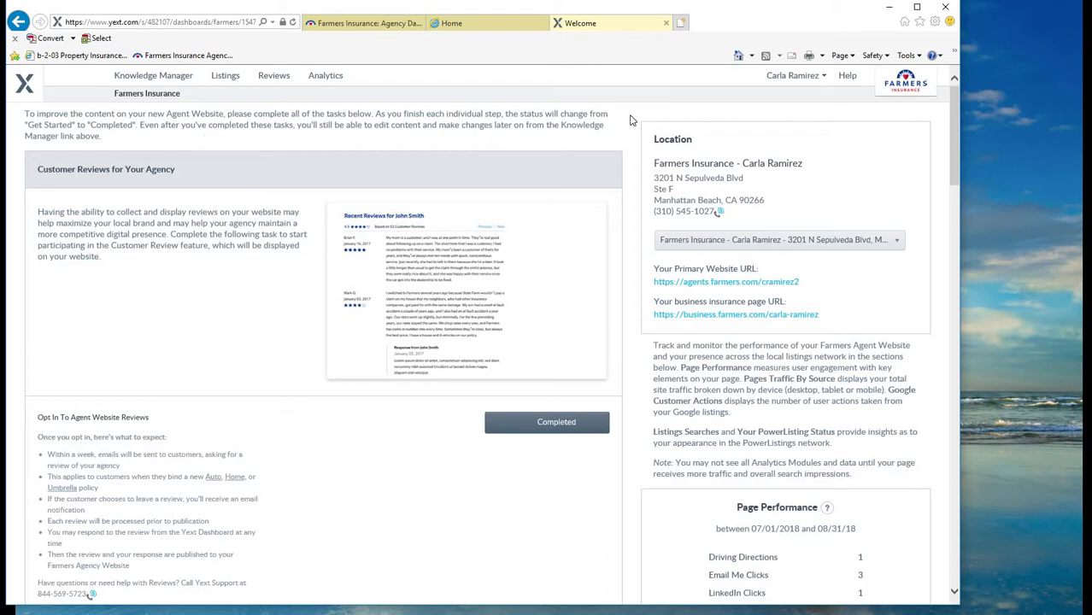
Step: Examine the website setup tasks, from customer reviews and onboarding through the About Me steps to the Content Spotlight steps
scroll(460, 112, "down", 5)
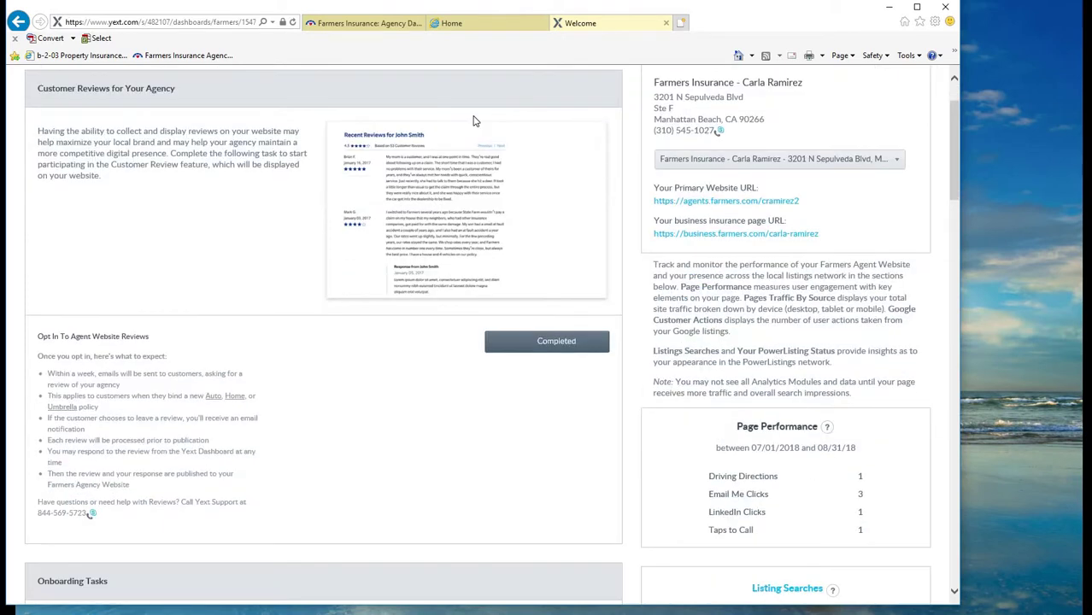
scroll(569, 492, "down", 3)
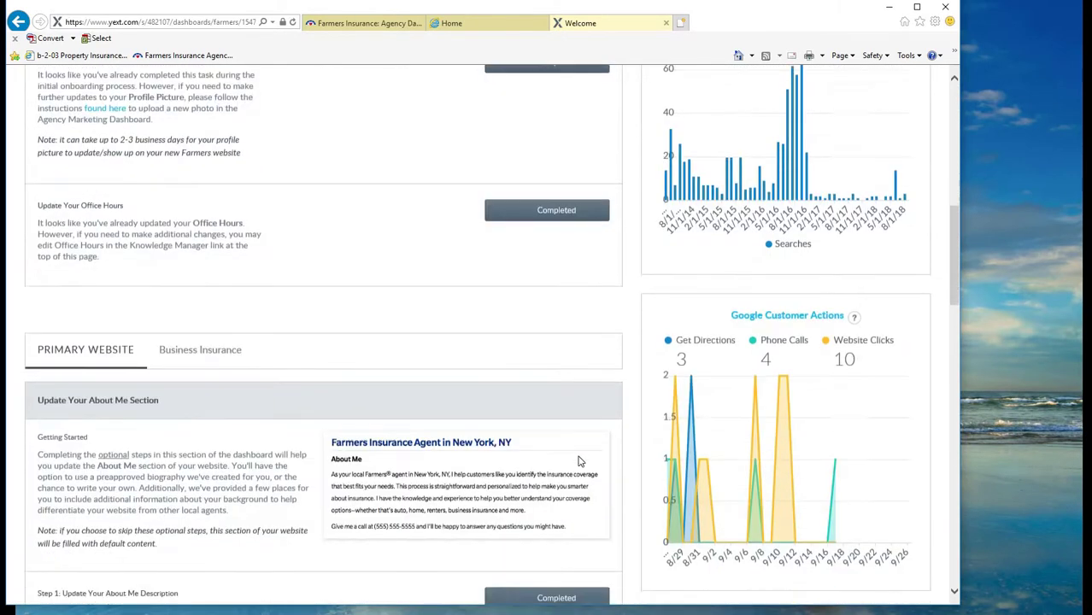
scroll(588, 360, "up", 7)
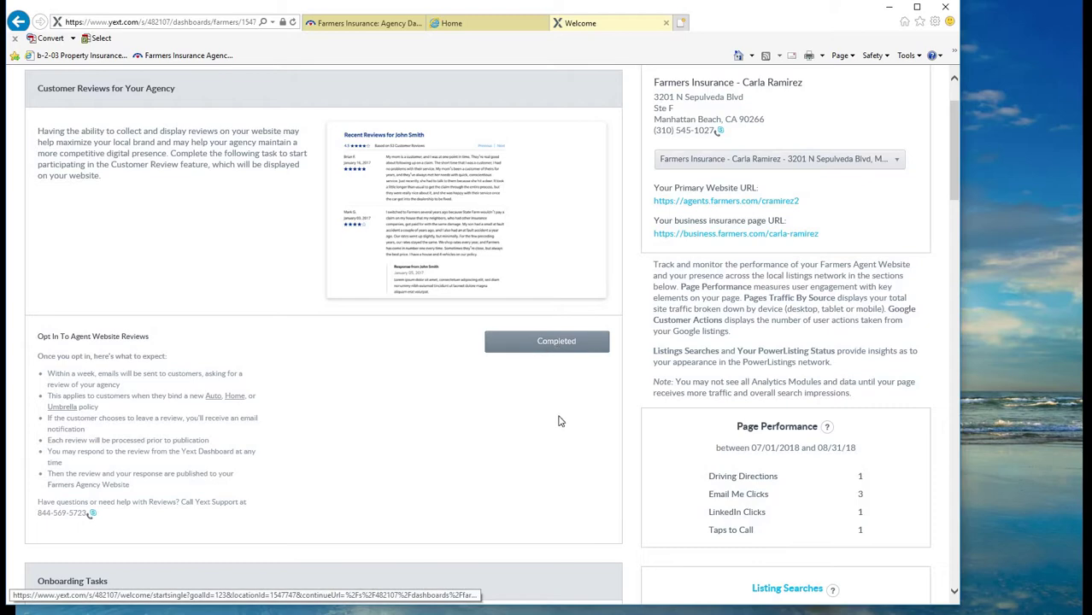
scroll(558, 420, "down", 4)
scroll(568, 339, "down", 7)
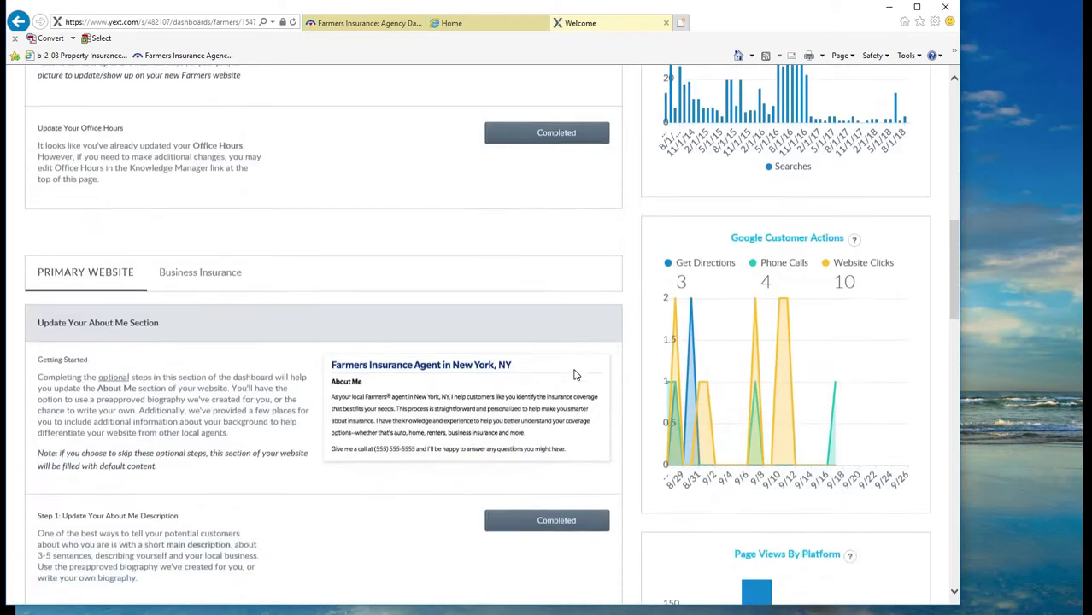
scroll(540, 337, "down", 2)
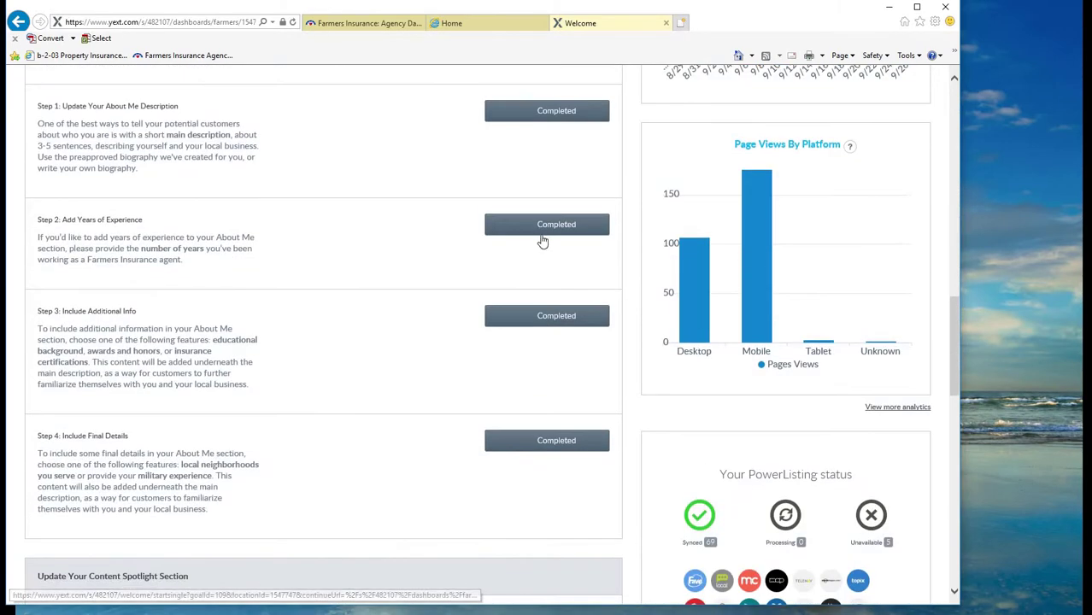
scroll(541, 376, "down", 2)
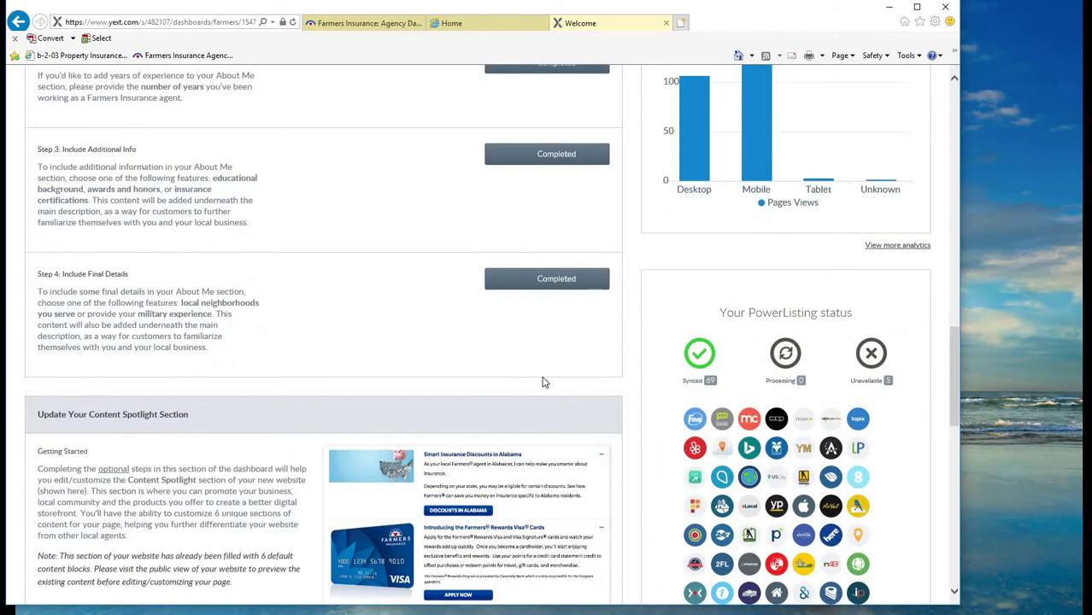
scroll(548, 376, "up", 8)
scroll(555, 333, "up", 6)
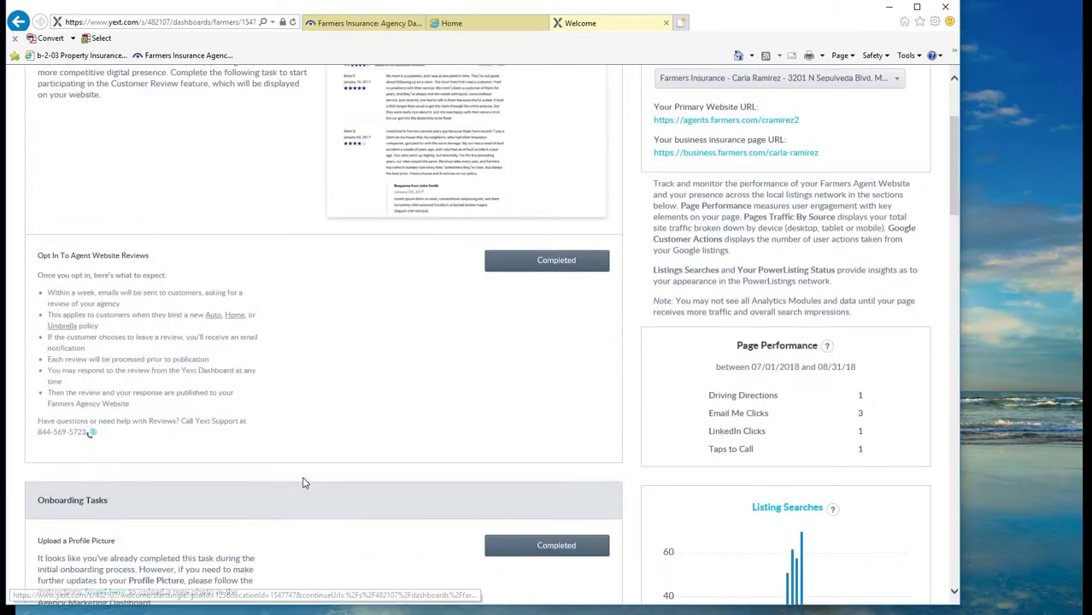
scroll(419, 513, "down", 5)
scroll(429, 502, "down", 4)
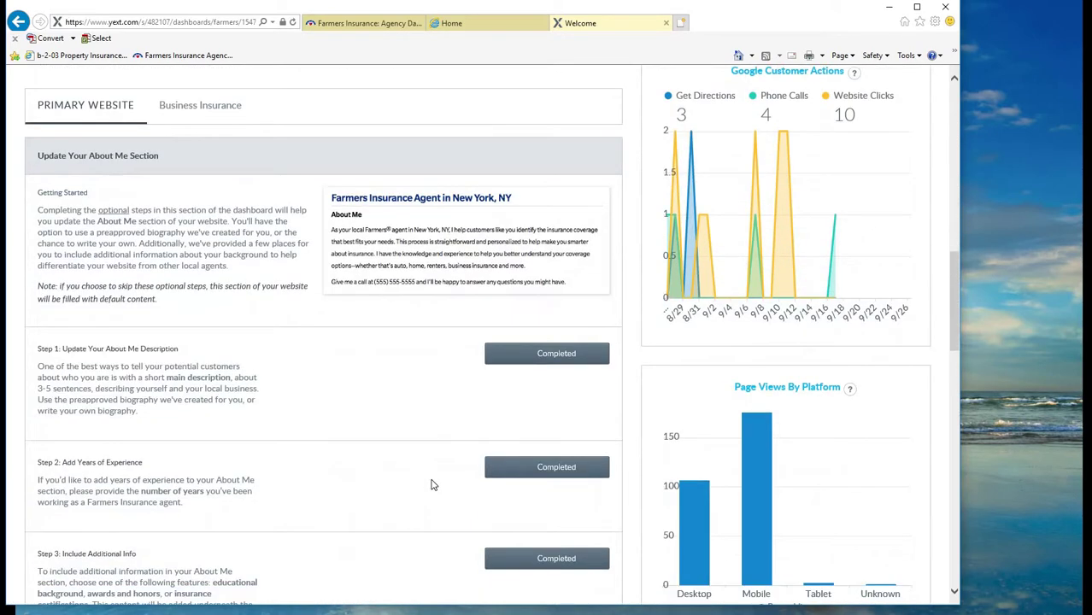
scroll(431, 485, "down", 10)
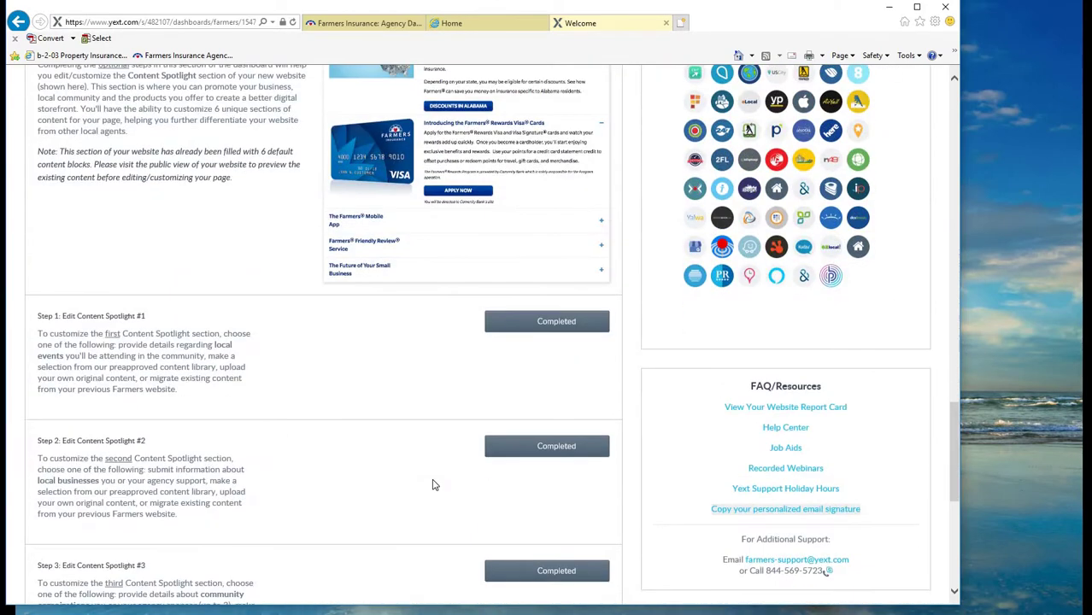
Step: Examine the remaining Content Spotlight steps and the About Me steps on the dashboard, covering what content each one can customize
scroll(433, 485, "down", 5)
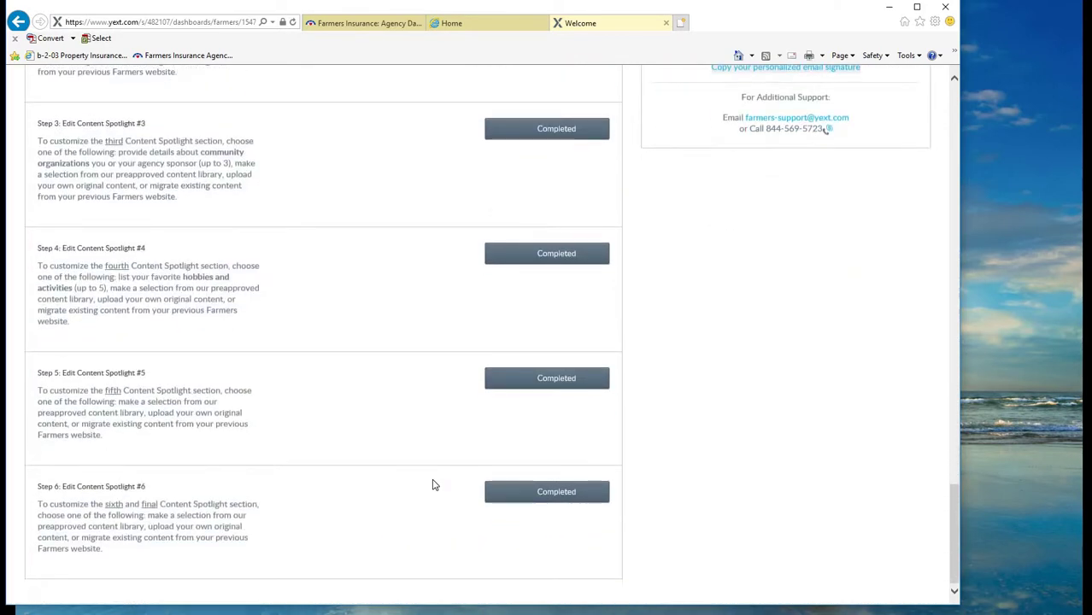
scroll(436, 467, "up", 15)
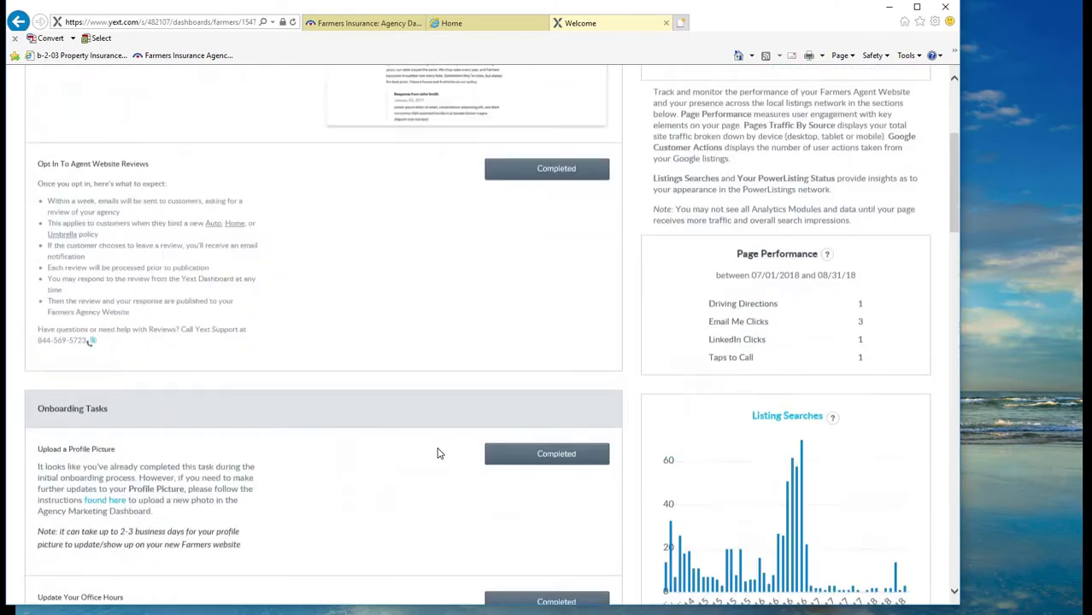
scroll(443, 440, "up", 2)
scroll(445, 437, "down", 15)
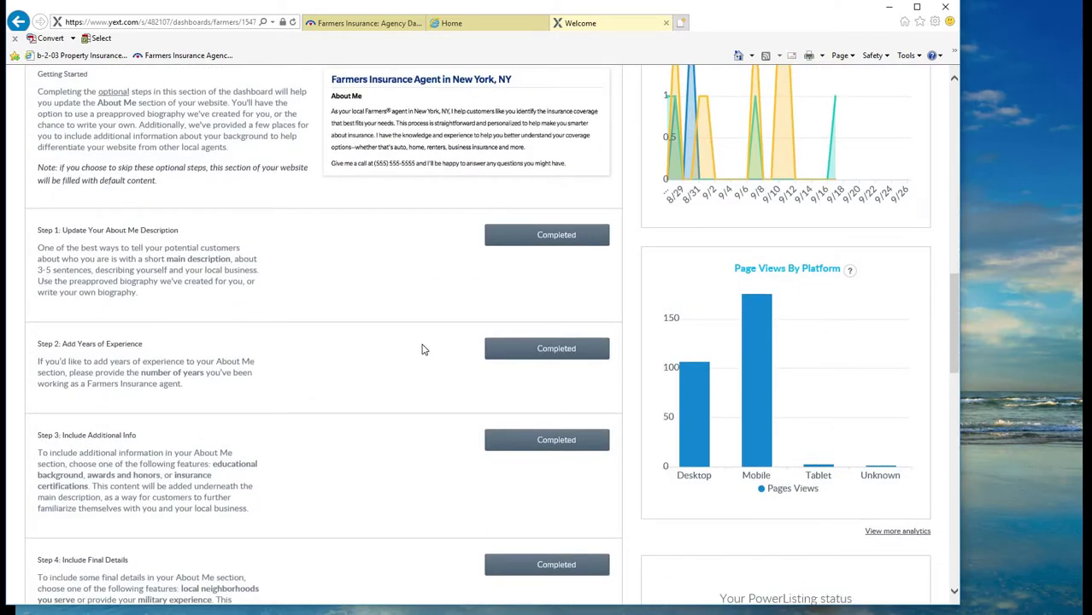
scroll(378, 314, "up", 2)
scroll(182, 316, "down", 1)
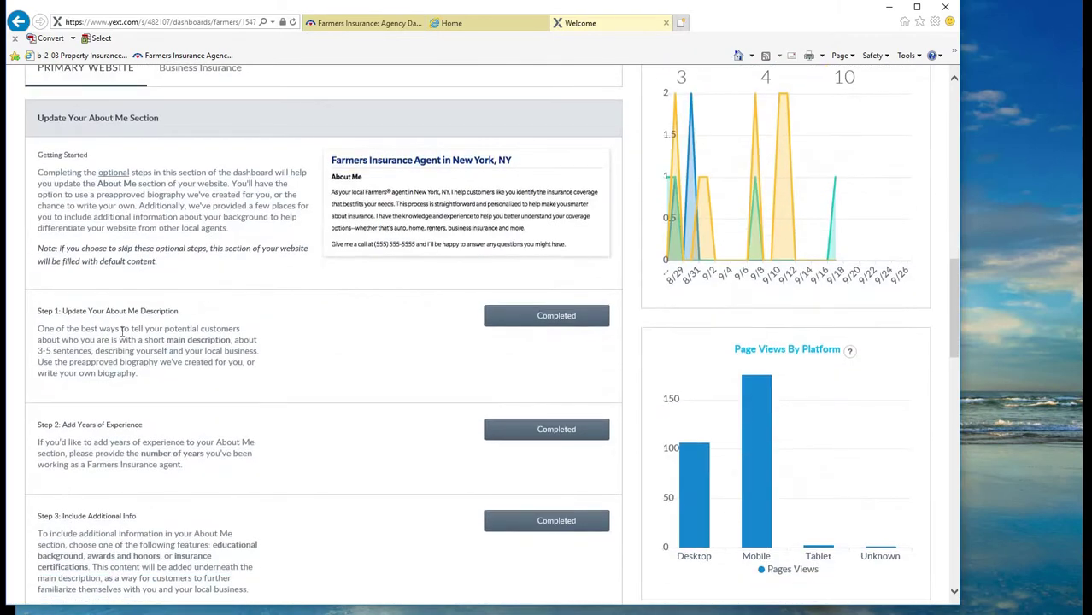
scroll(341, 327, "down", 1)
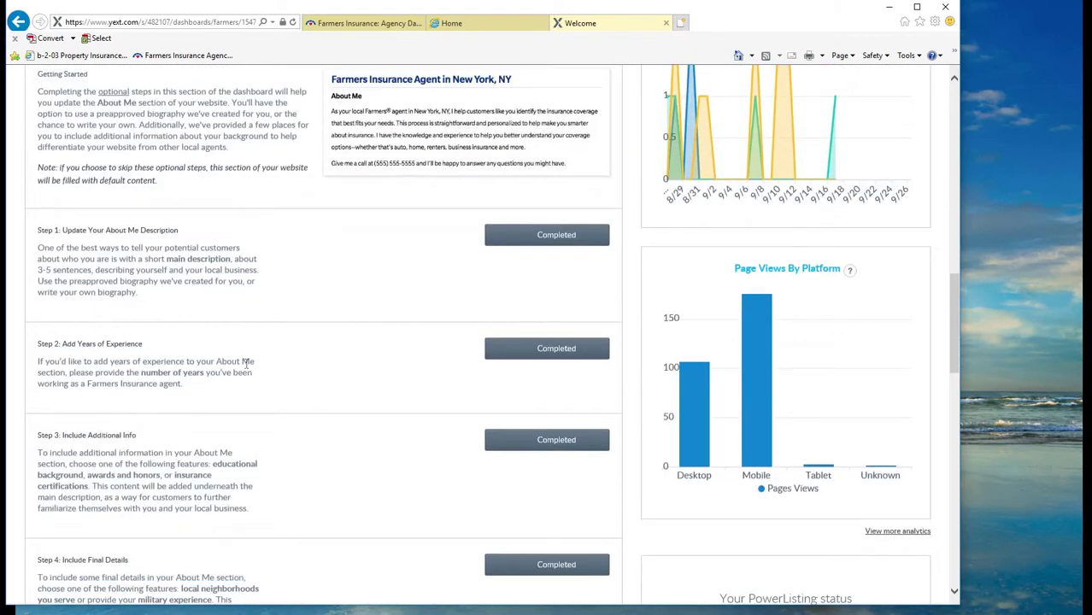
scroll(312, 370, "down", 8)
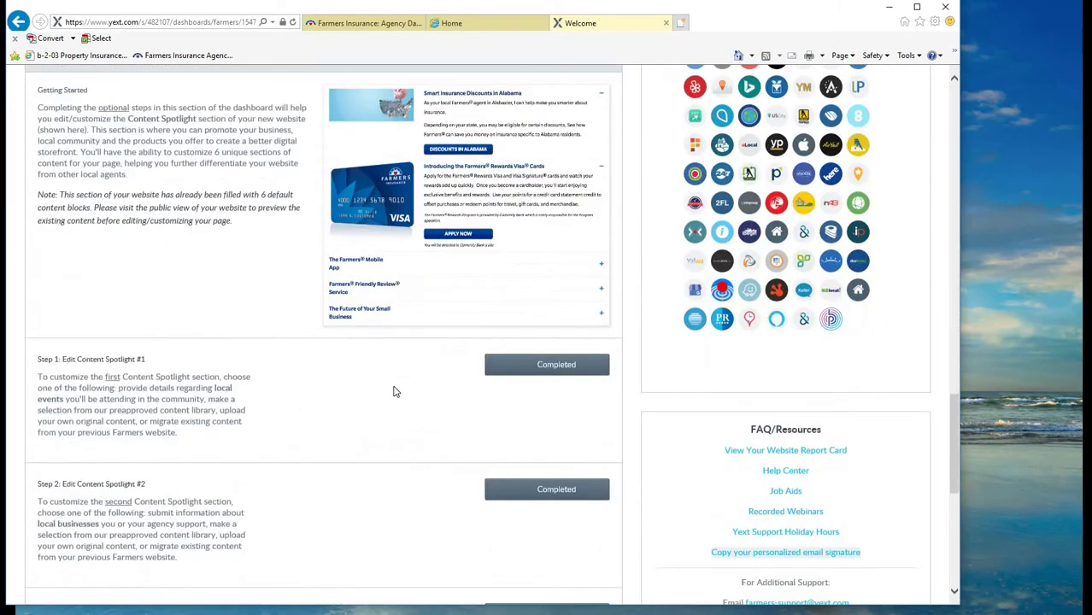
scroll(441, 412, "down", 3)
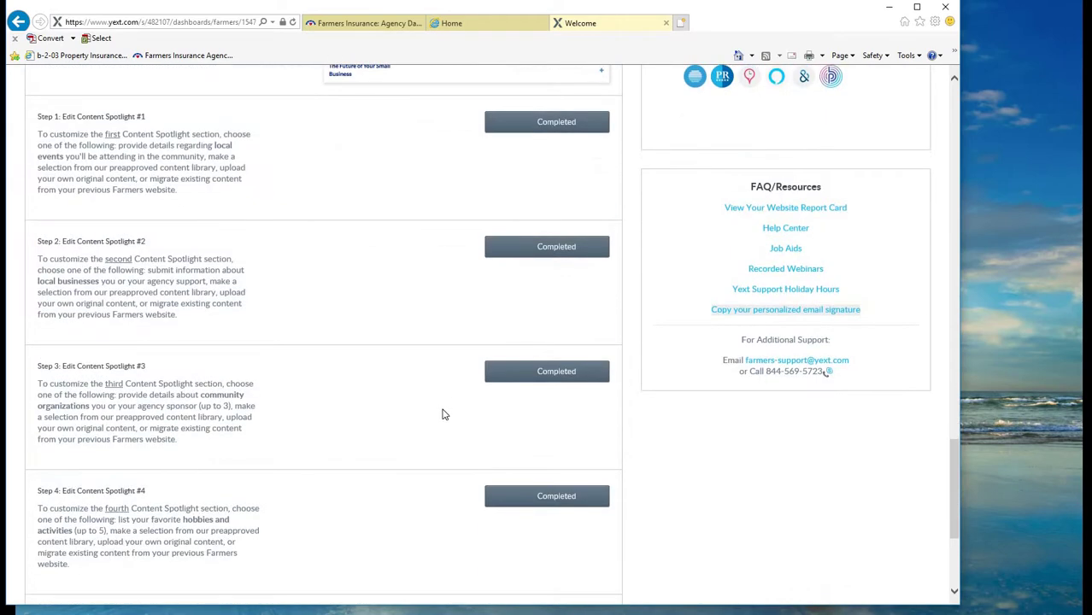
Step: Open the Update Your About Me Description task, review the preapproved and custom biographies, and complete the task without editing the text
scroll(443, 413, "up", 7)
scroll(442, 412, "up", 5)
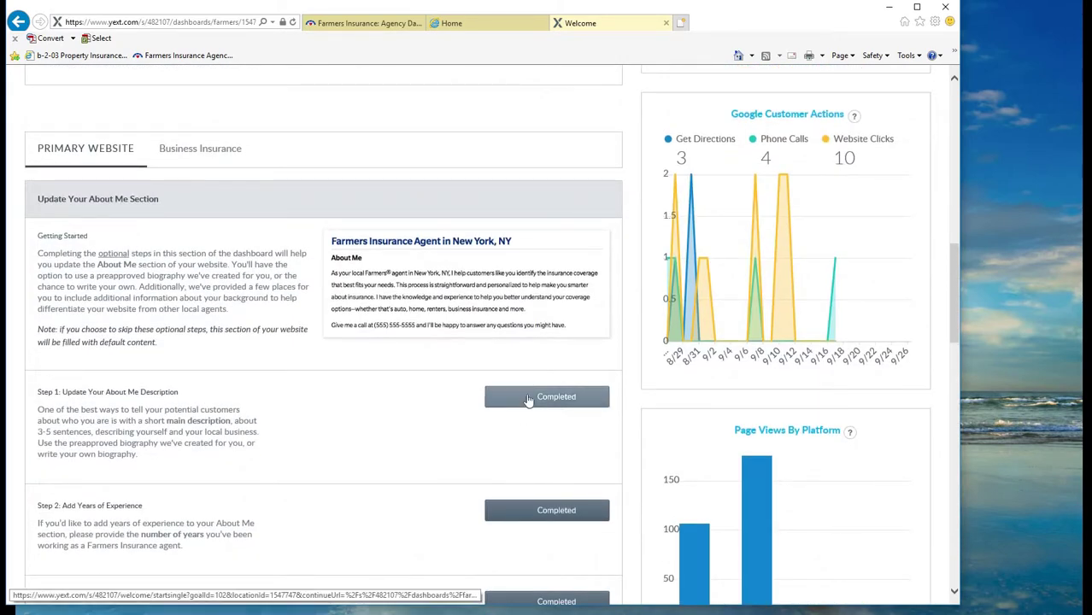
scroll(331, 451, "down", 3)
scroll(479, 299, "up", 2)
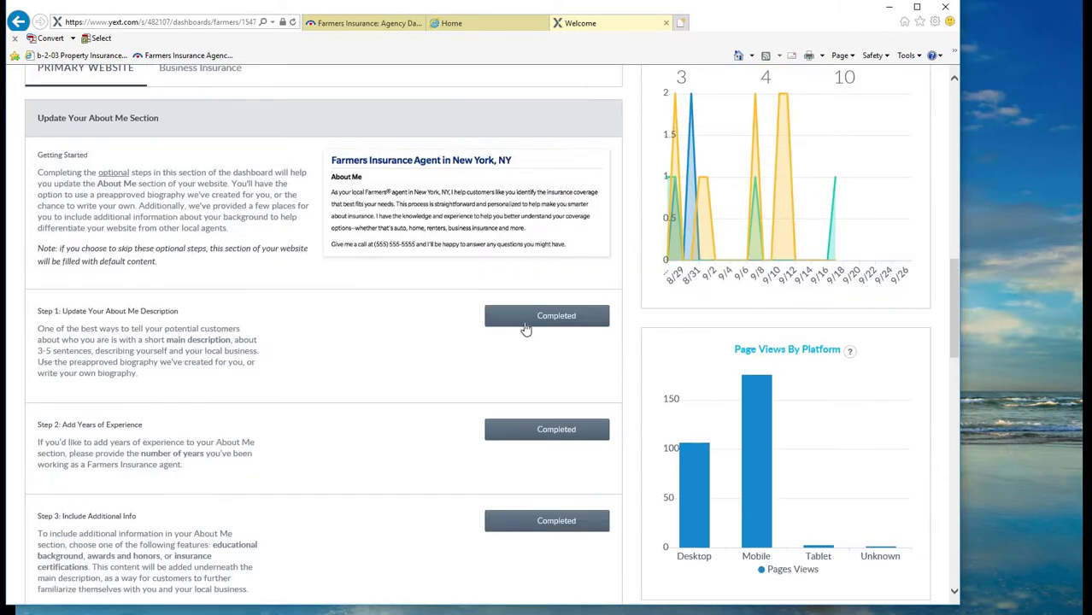
left_click(532, 326)
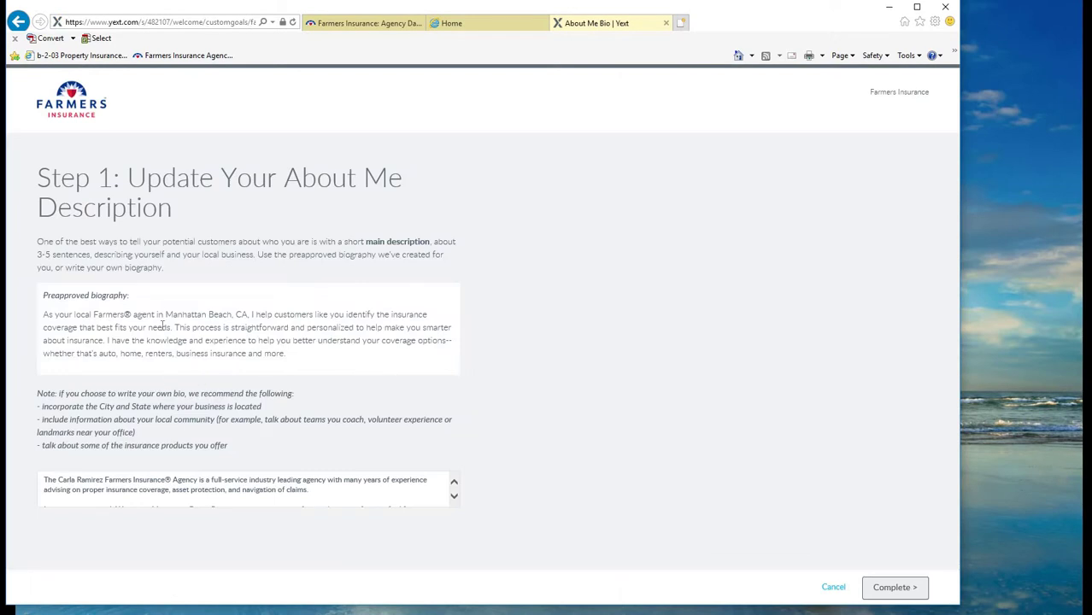
scroll(248, 484, "down", 3)
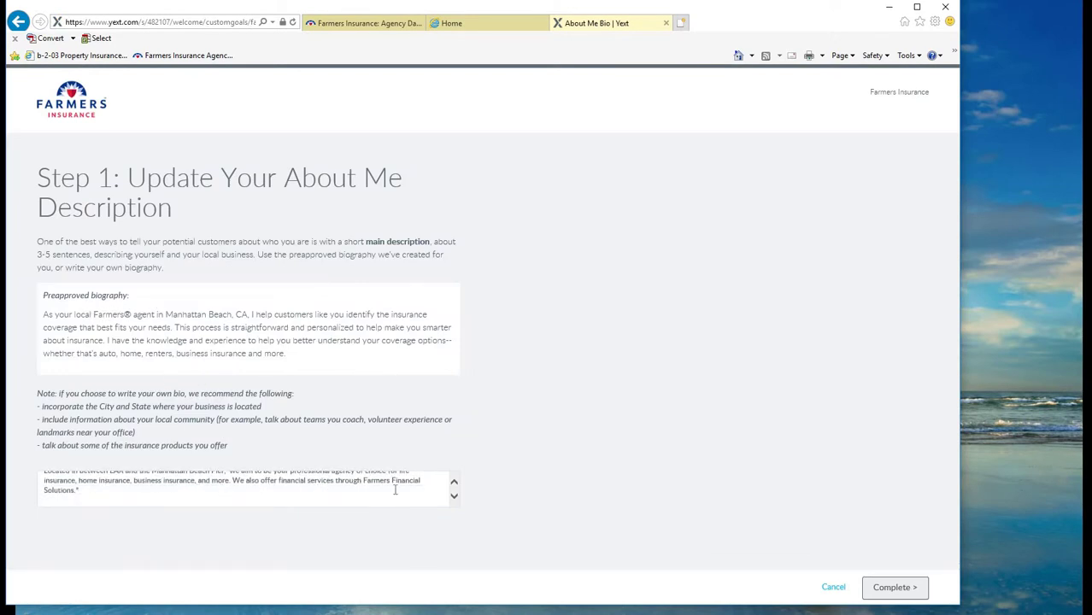
scroll(395, 489, "down", 2)
left_click(894, 587)
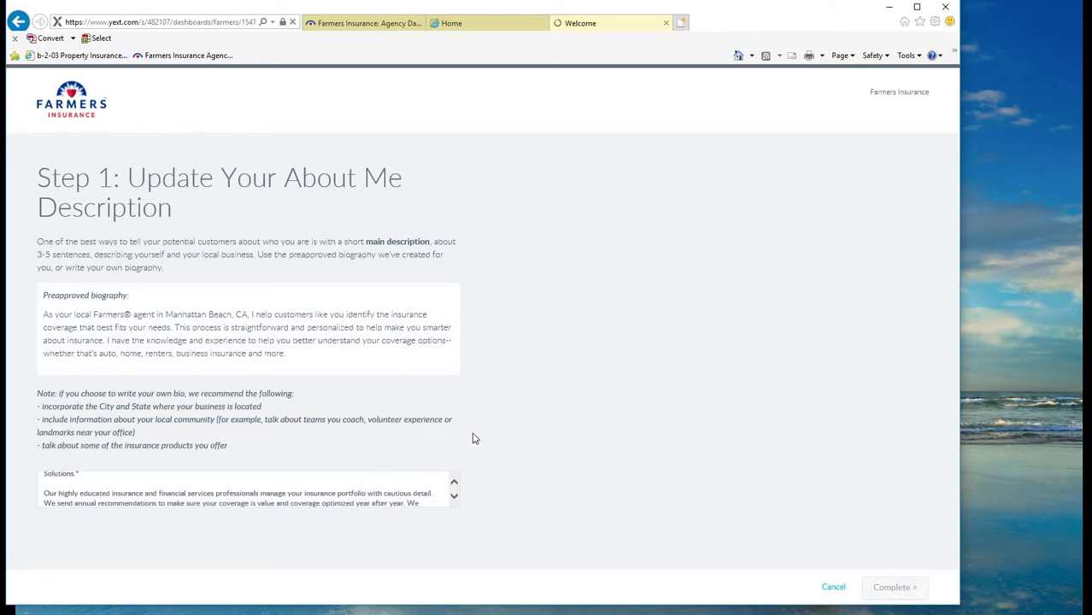
Step: Open the Edit Content Spotlight #1 task and review its event and pre-approved or custom content options
scroll(241, 327, "down", 10)
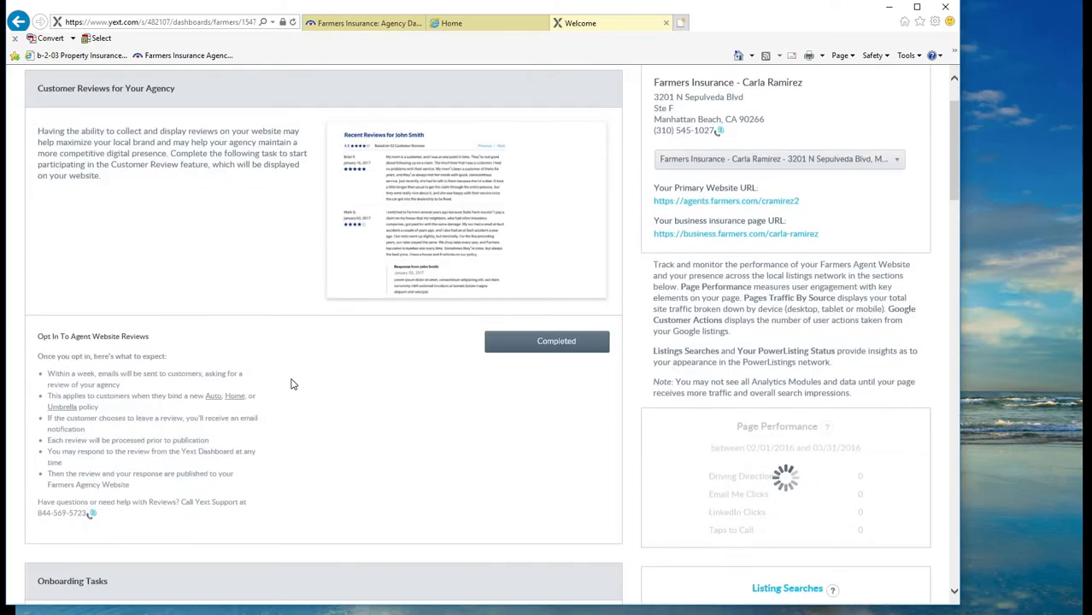
scroll(316, 396, "up", 10)
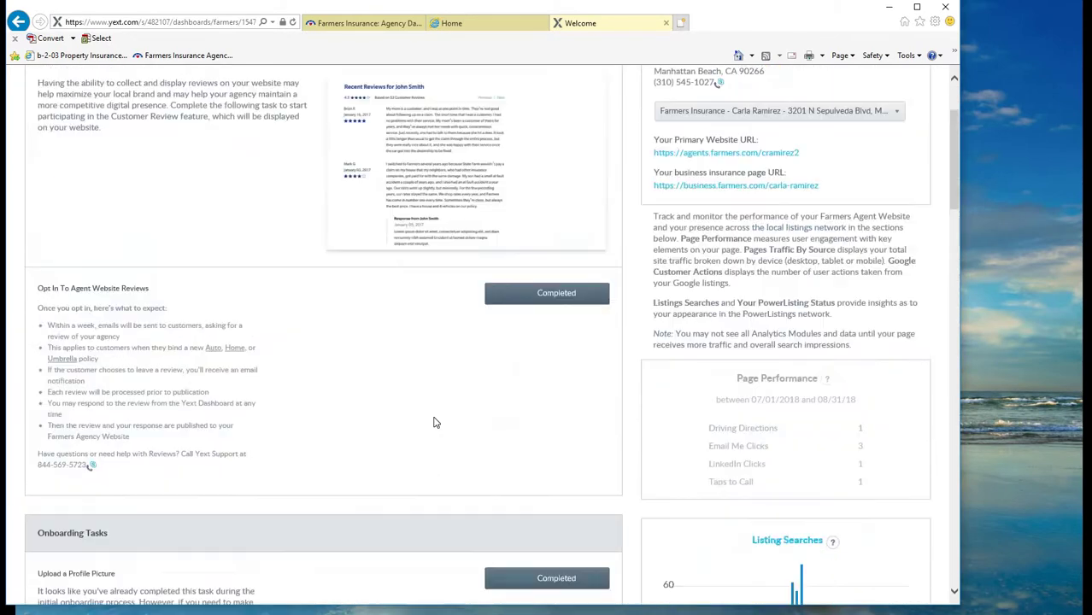
scroll(457, 423, "down", 10)
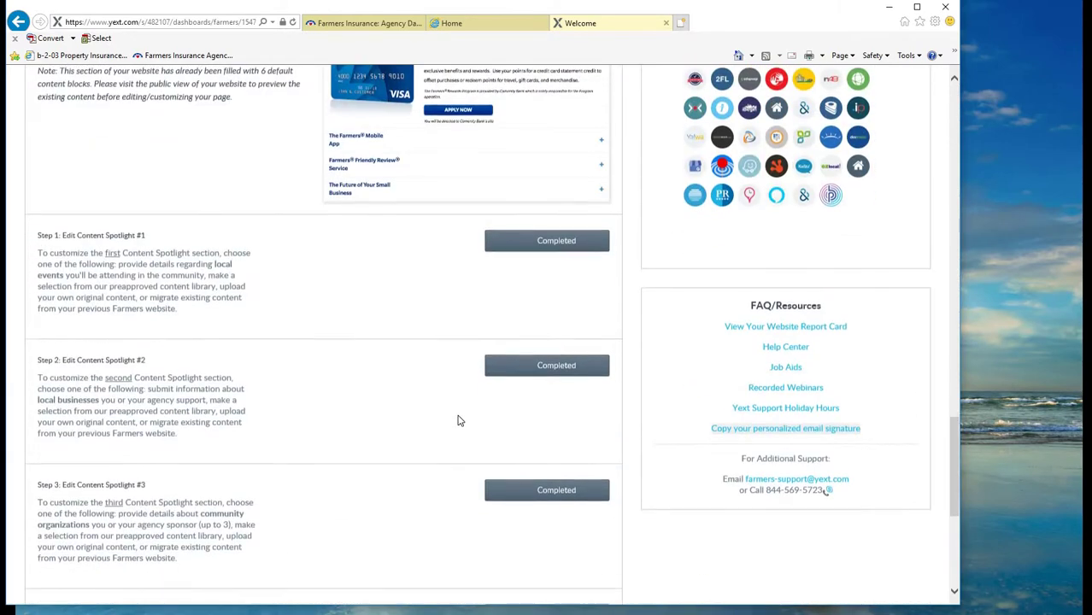
left_click(530, 251)
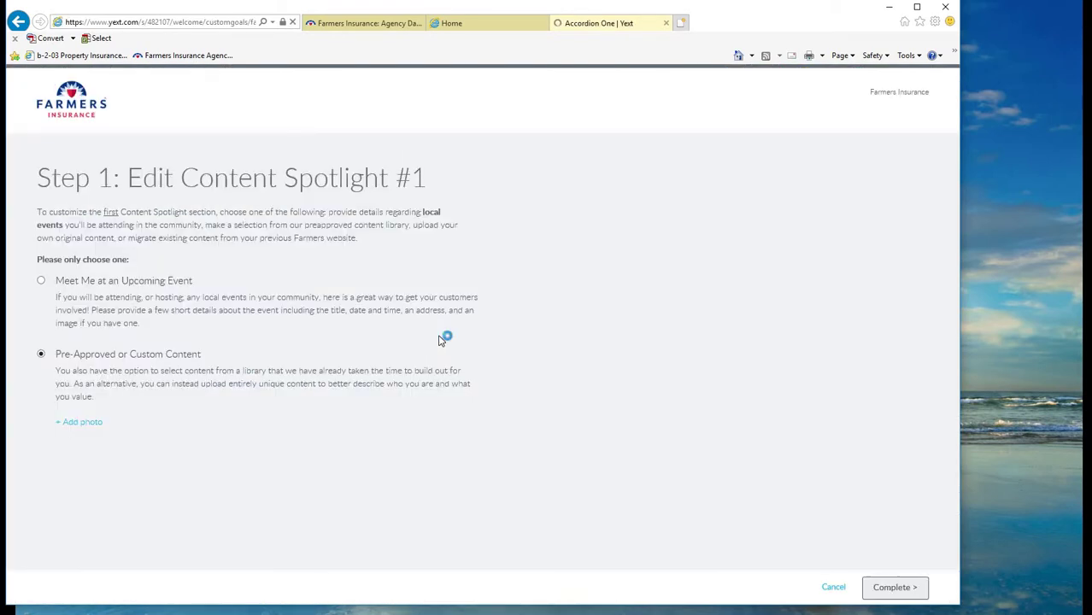
scroll(306, 382, "down", 3)
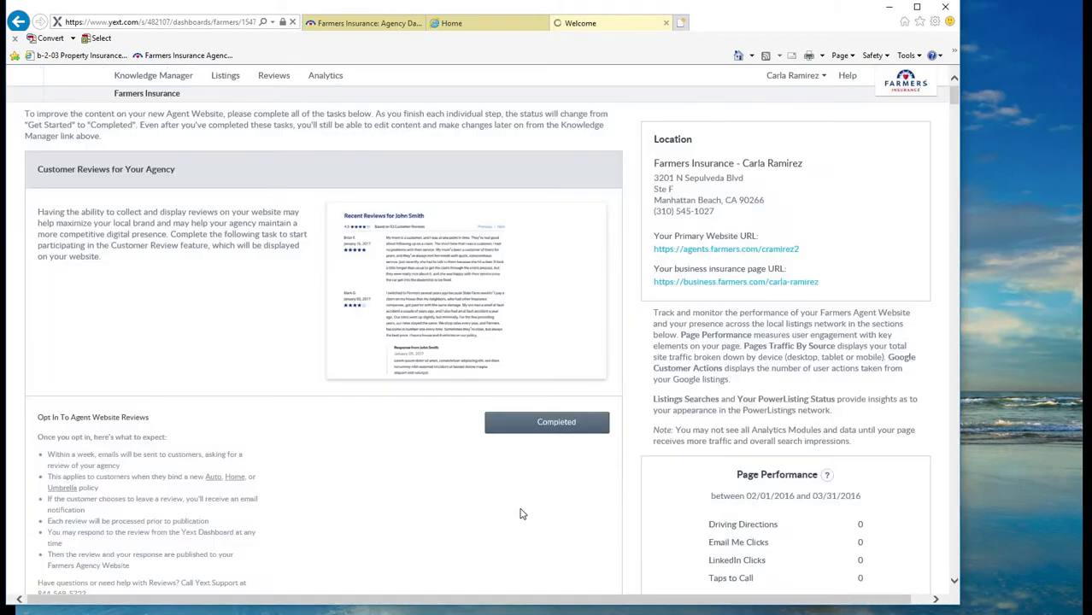
Step: Look over the dashboard tasks again, from customer reviews through the About Me section to the Content Spotlight section
scroll(481, 436, "down", 10)
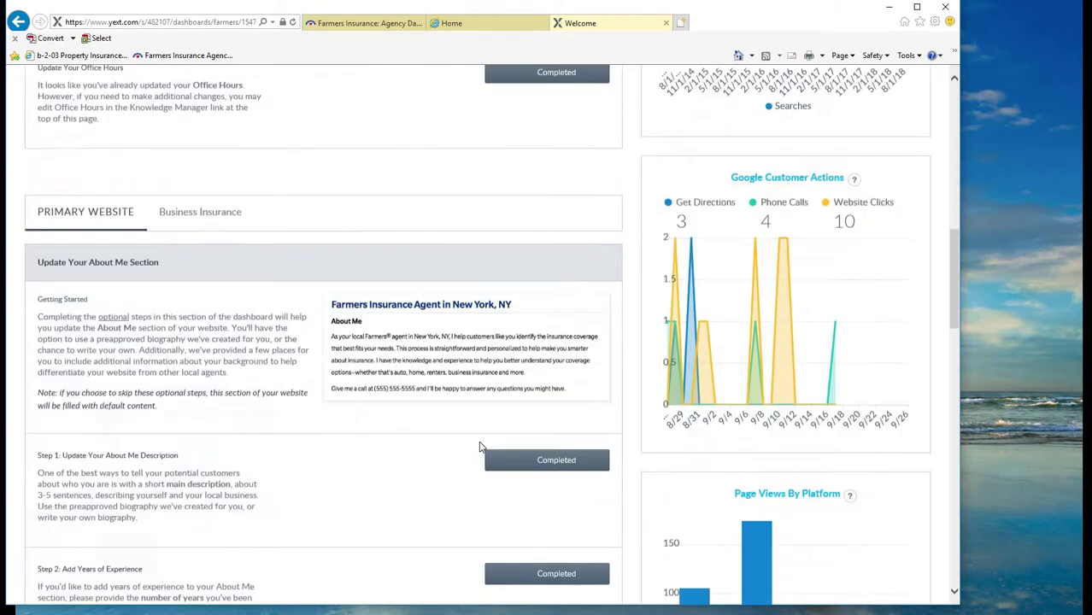
scroll(481, 435, "up", 10)
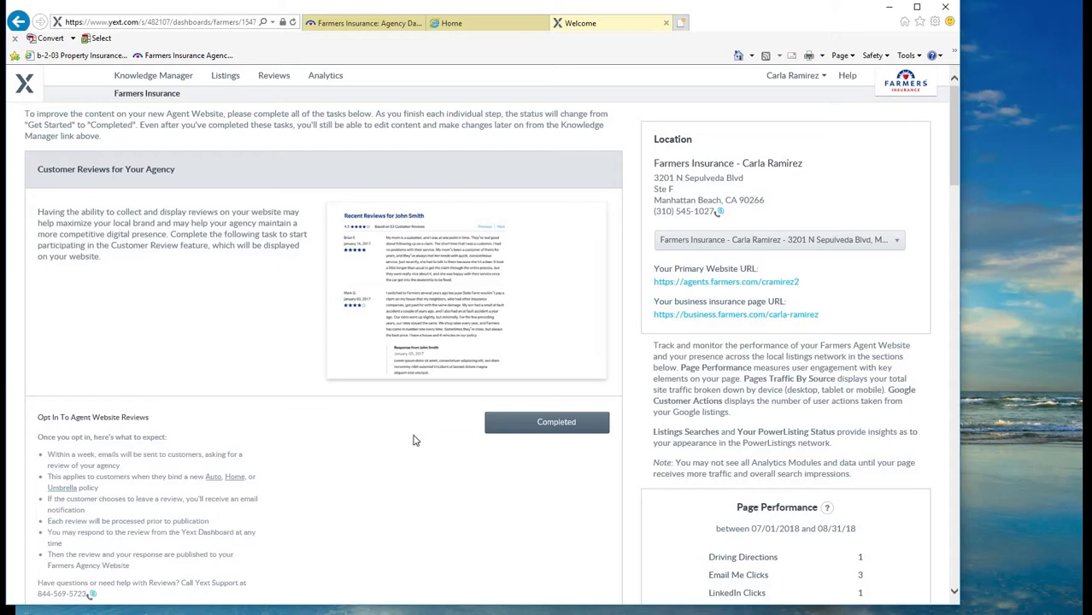
scroll(412, 442, "down", 8)
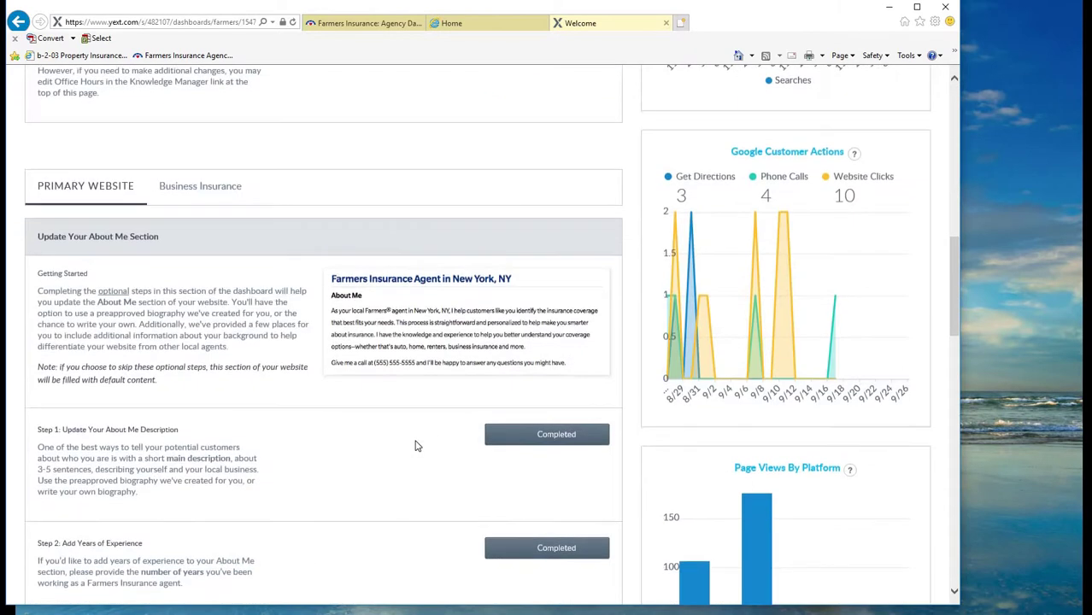
scroll(416, 444, "up", 8)
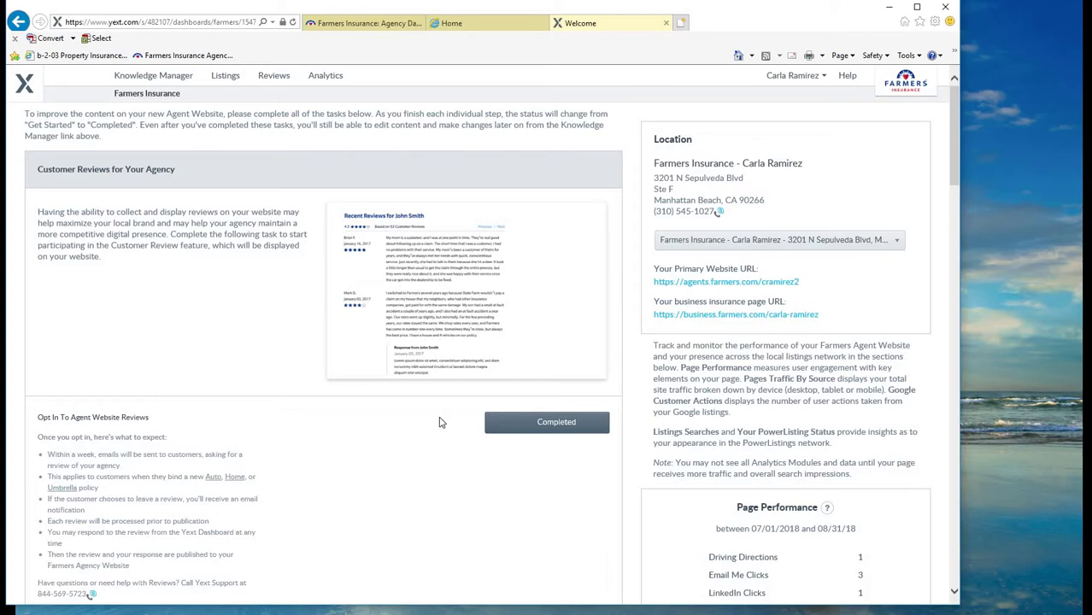
scroll(511, 367, "down", 12)
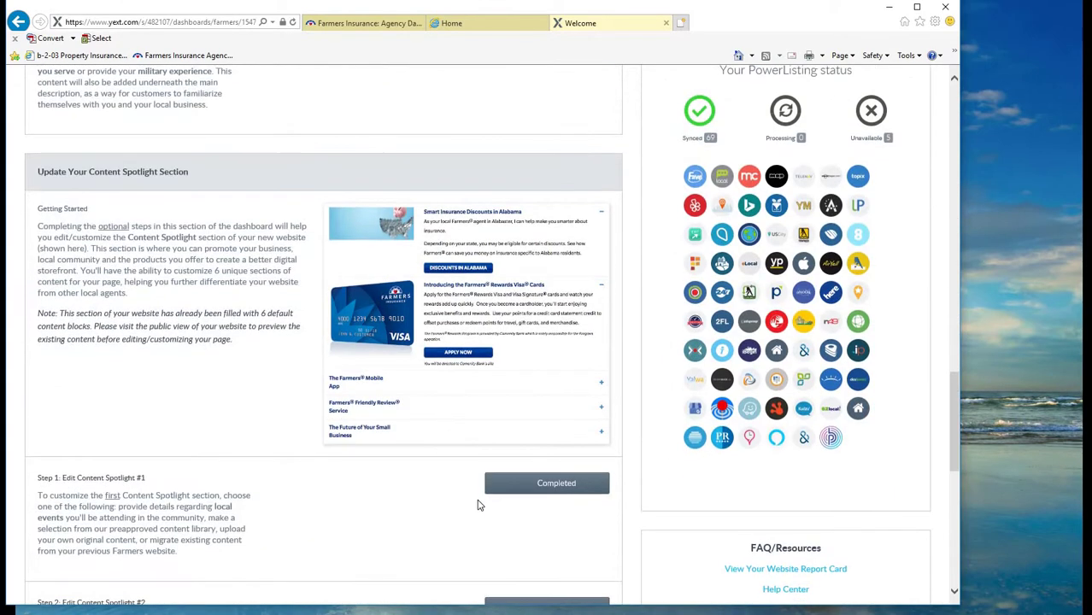
scroll(480, 502, "up", 12)
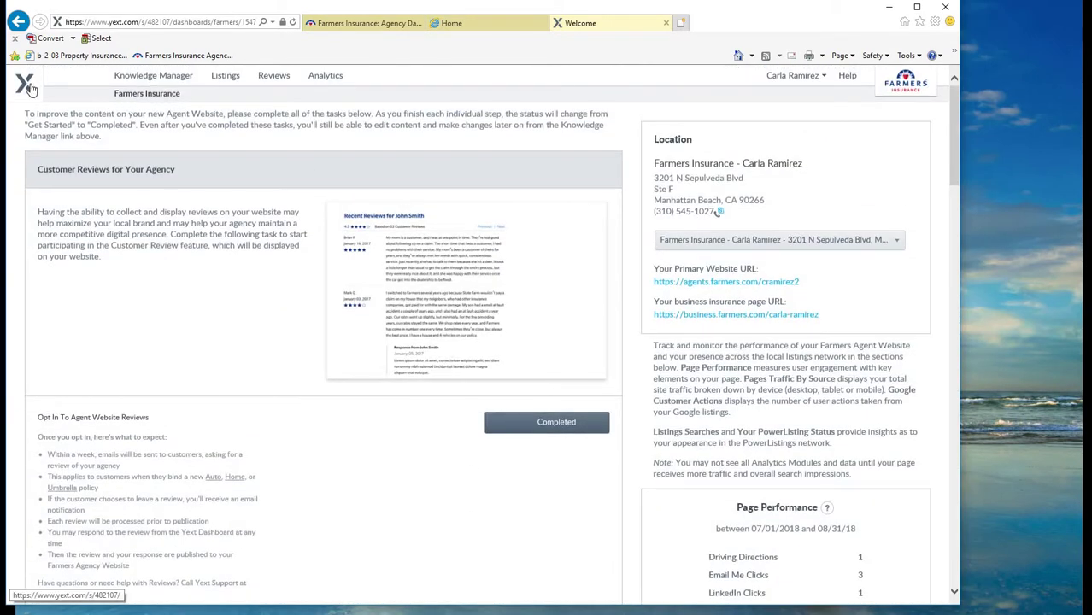
Step: Open the first agency location for editing in Knowledge Manager and review its profile from Core Information through Website URL
left_click(149, 78)
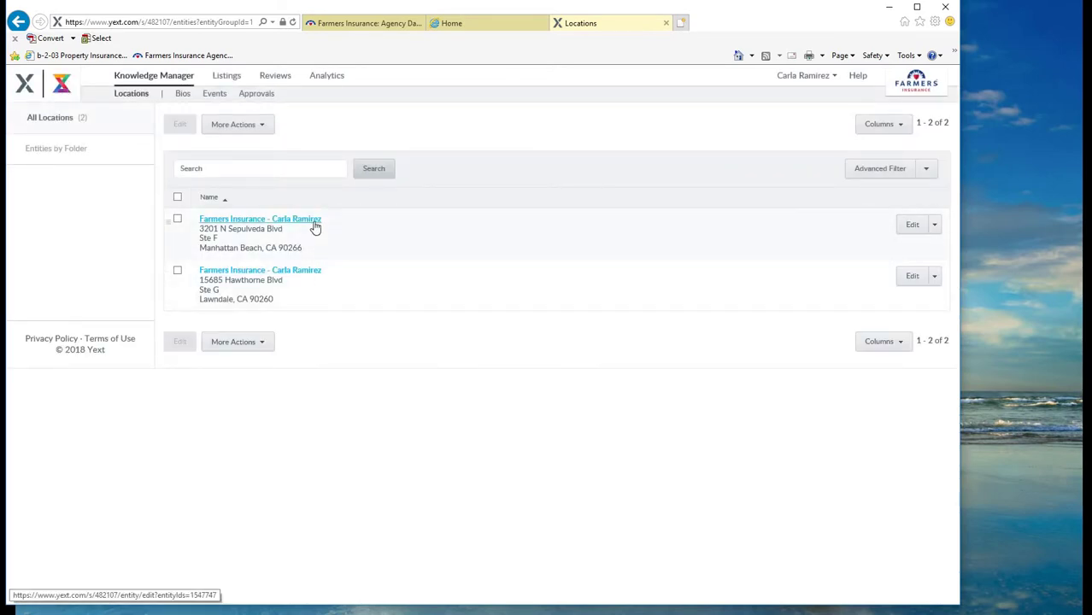
left_click(911, 225)
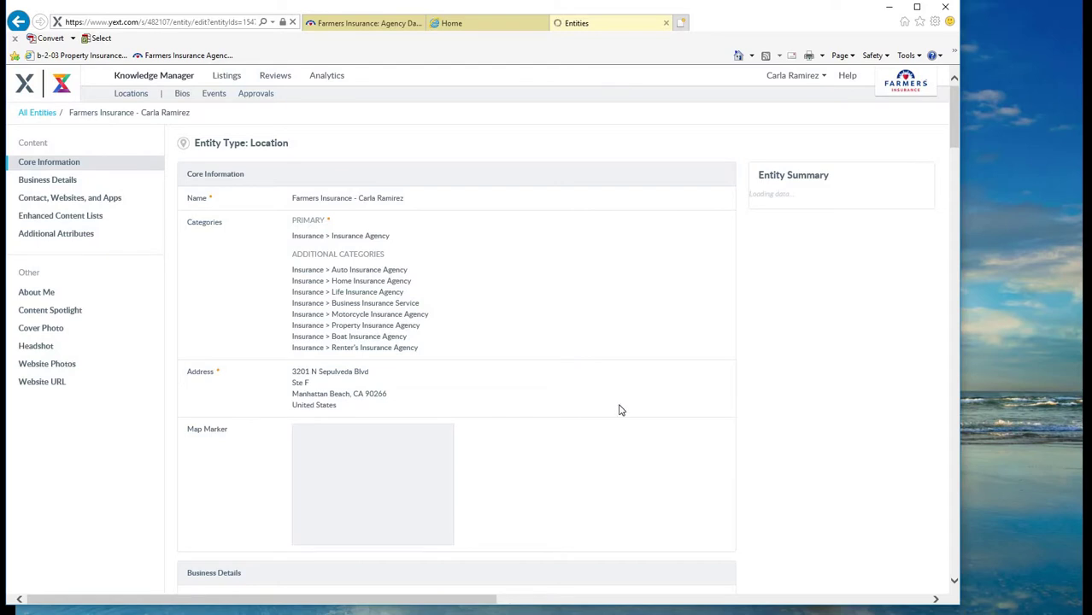
scroll(693, 401, "down", 8)
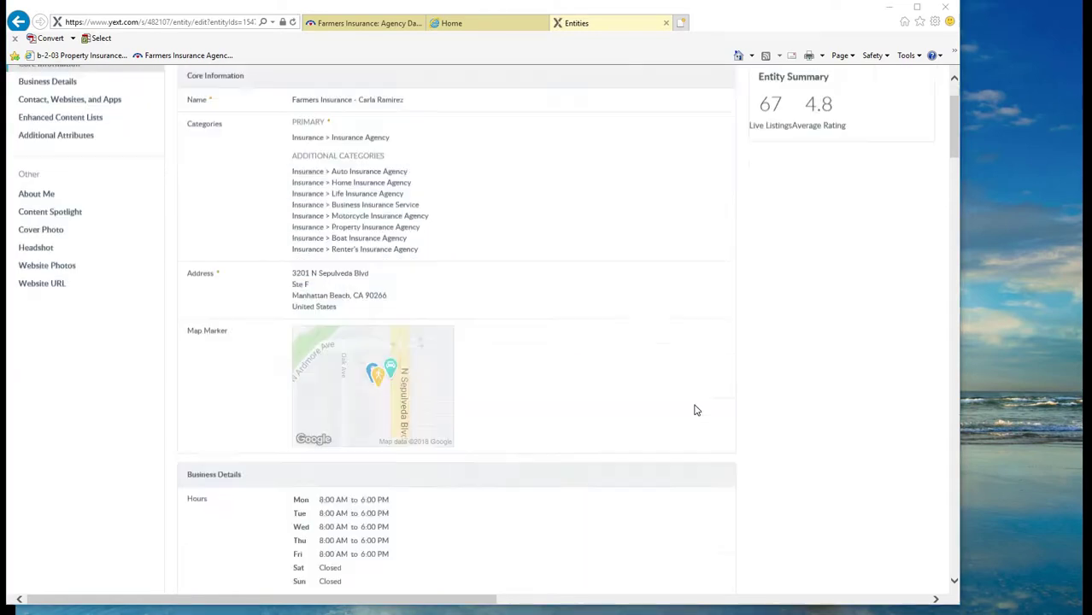
scroll(486, 356, "down", 15)
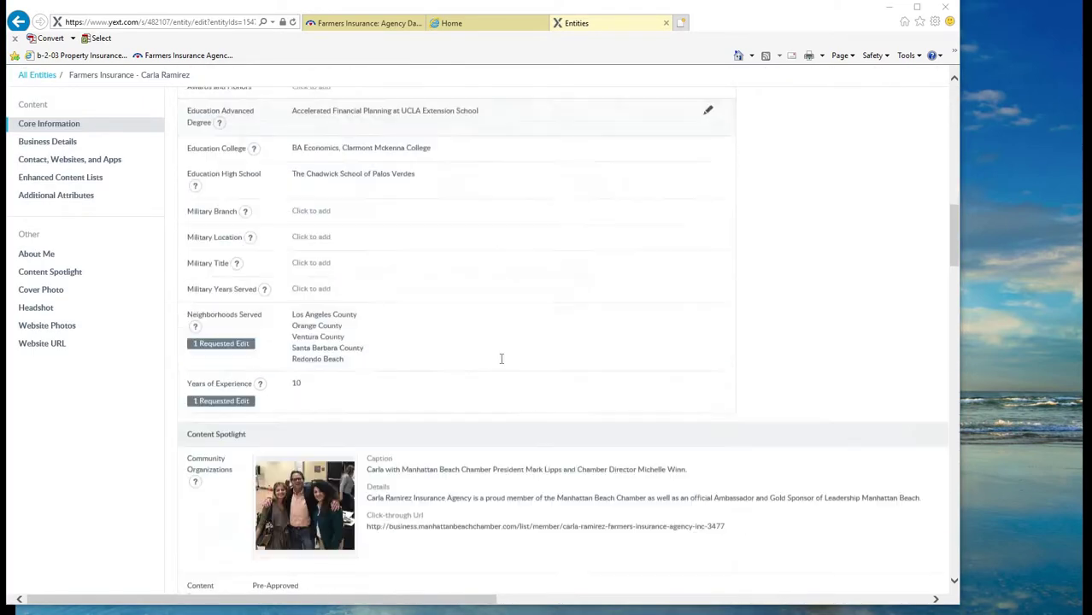
scroll(509, 366, "down", 20)
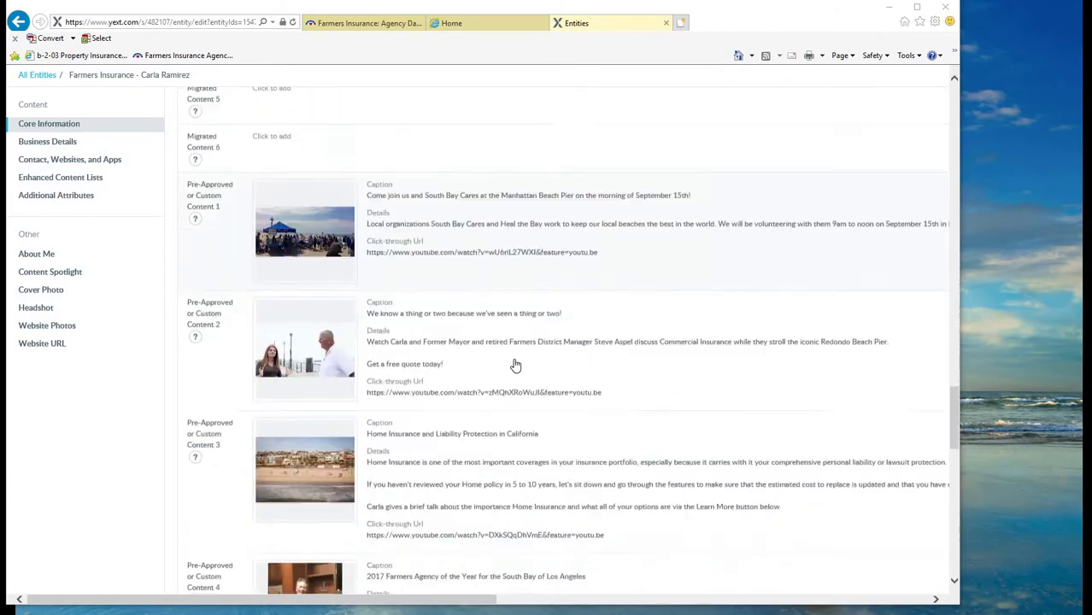
scroll(509, 336, "down", 4)
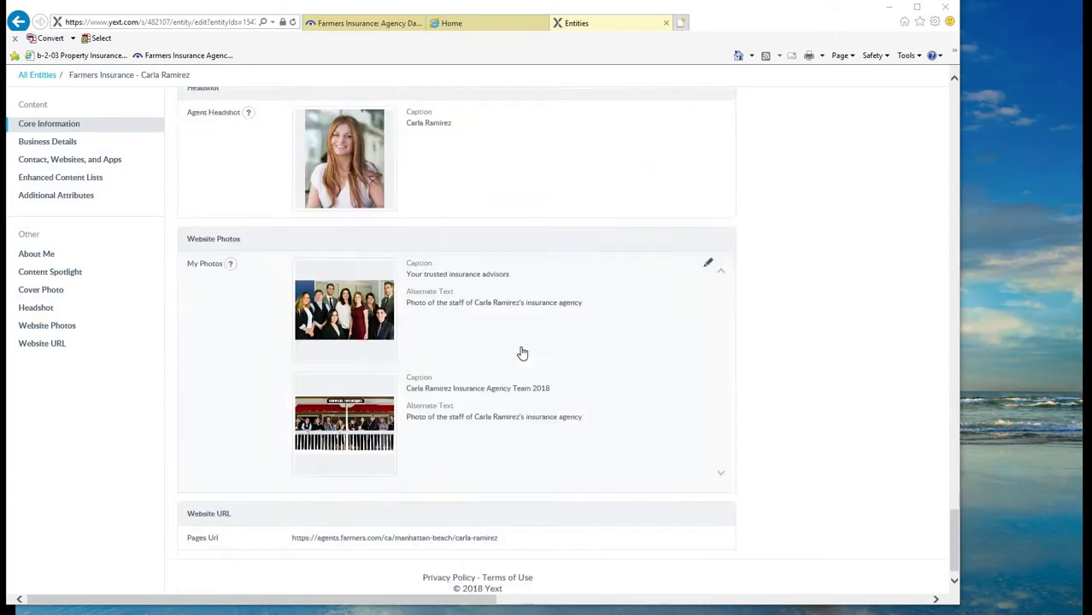
Step: Examine the location's cover photo, headshot, Content Spotlight entries and About Me details, working back up through the profile
scroll(571, 479, "up", 8)
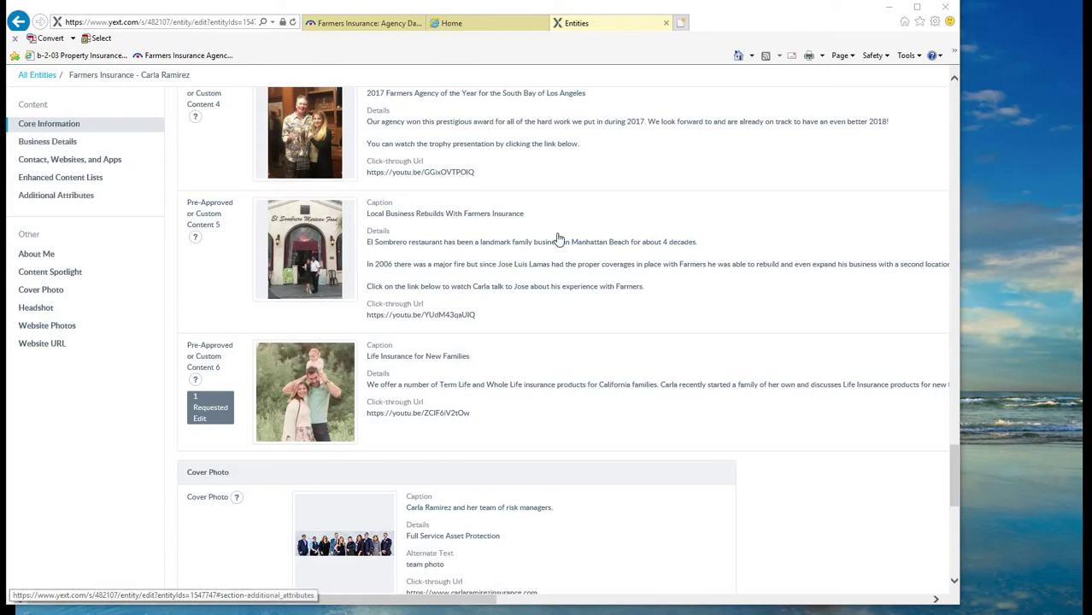
scroll(623, 324, "down", 6)
scroll(641, 410, "up", 3)
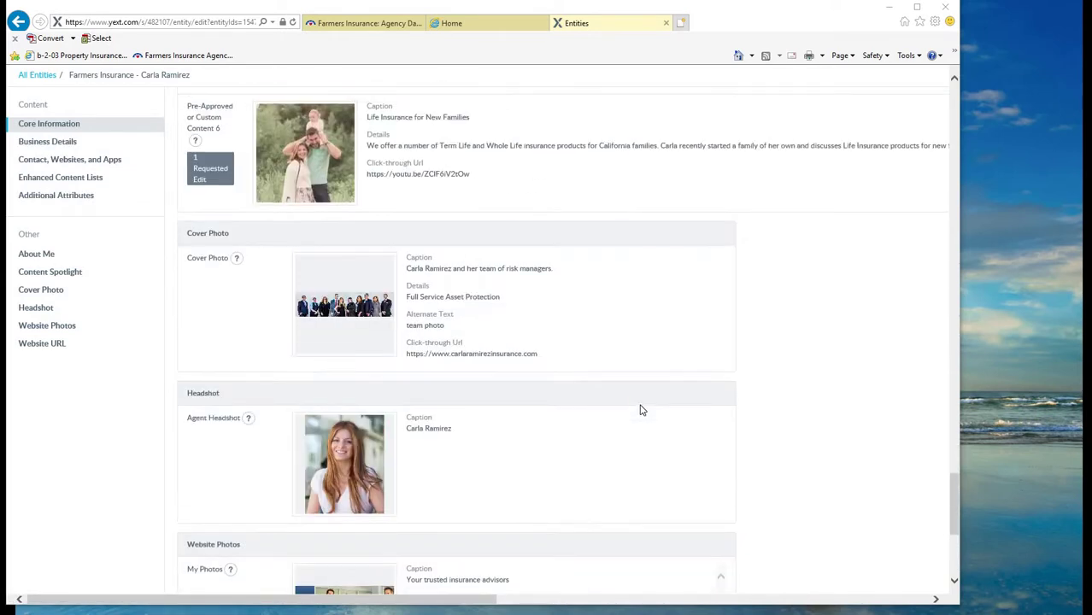
scroll(645, 402, "up", 10)
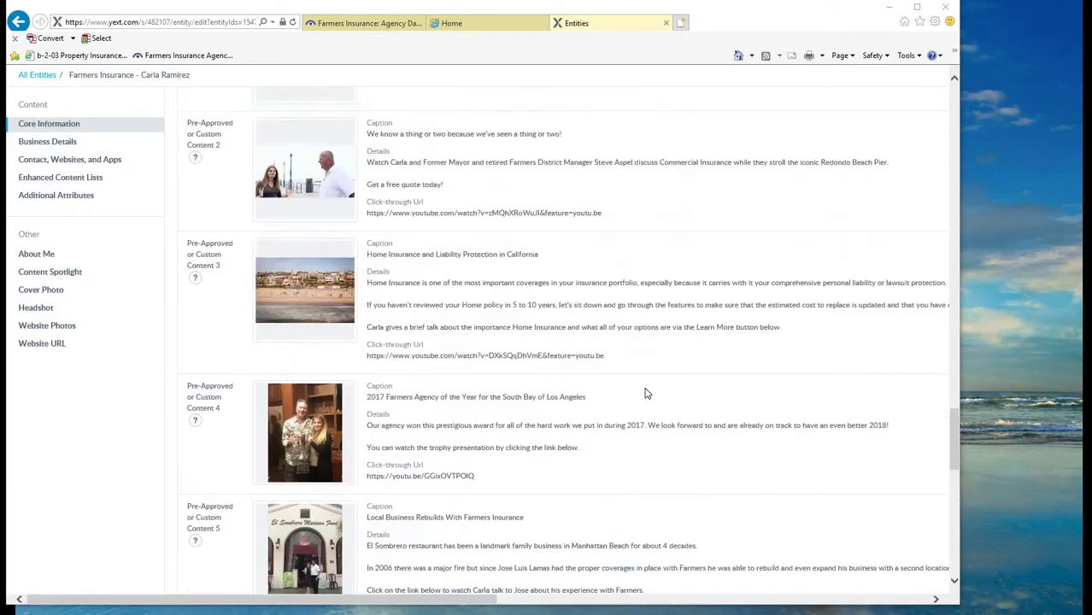
scroll(645, 391, "up", 4)
scroll(610, 419, "up", 6)
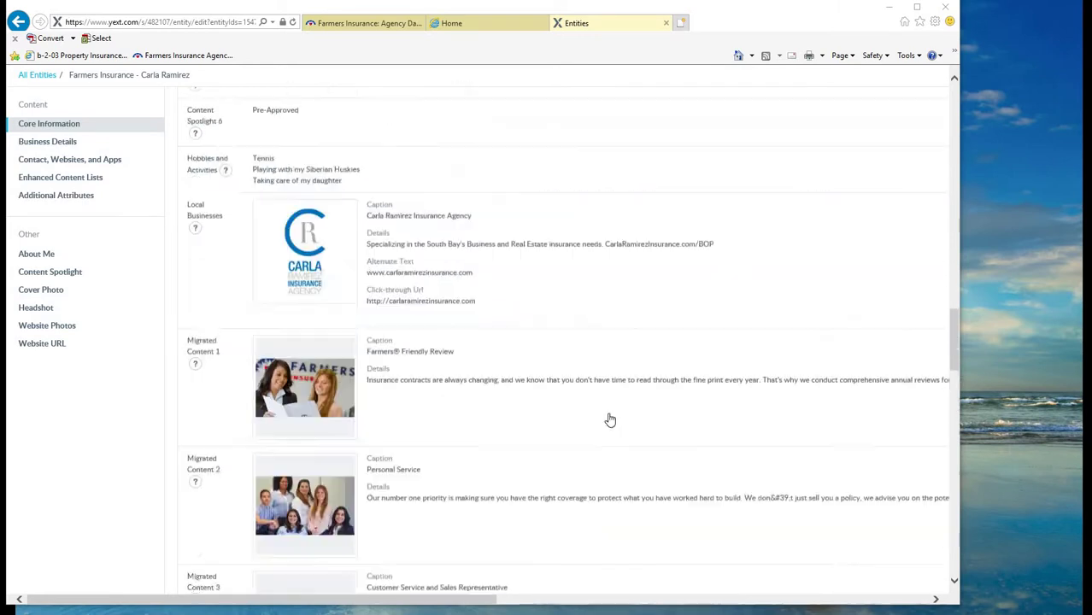
scroll(607, 421, "up", 6)
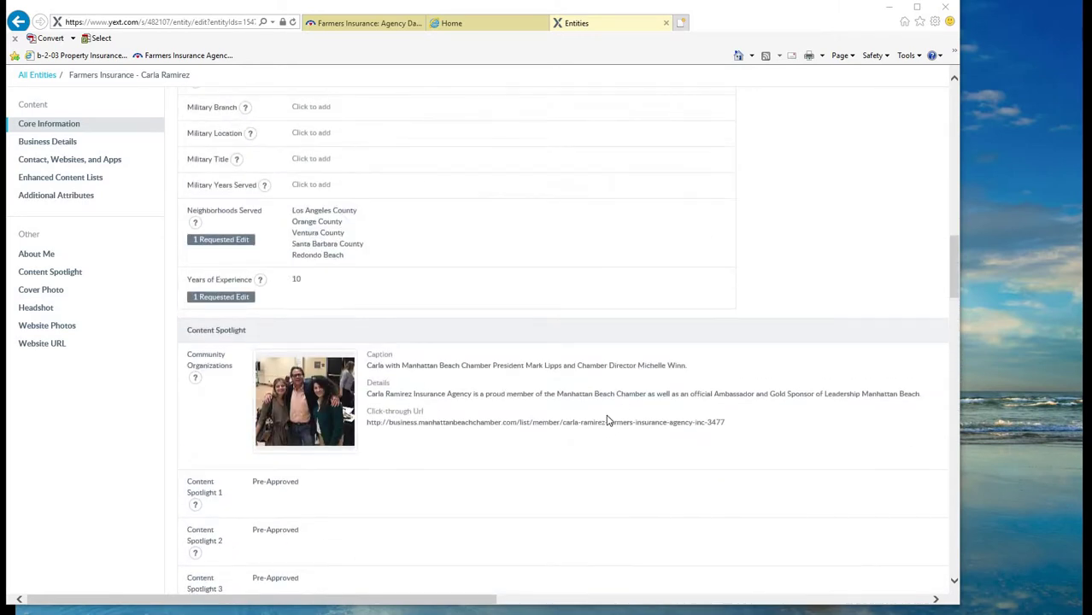
scroll(607, 421, "up", 5)
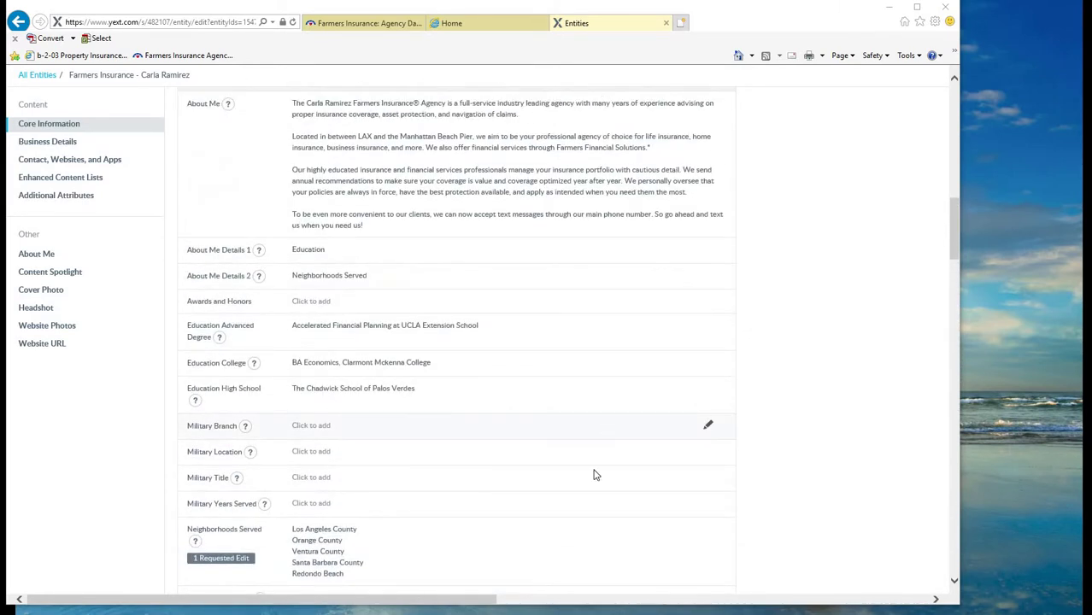
Step: Open the My Team staff bios list from the location's Enhanced Content Lists and review the team members' bios
scroll(592, 472, "up", 1)
scroll(485, 494, "up", 3)
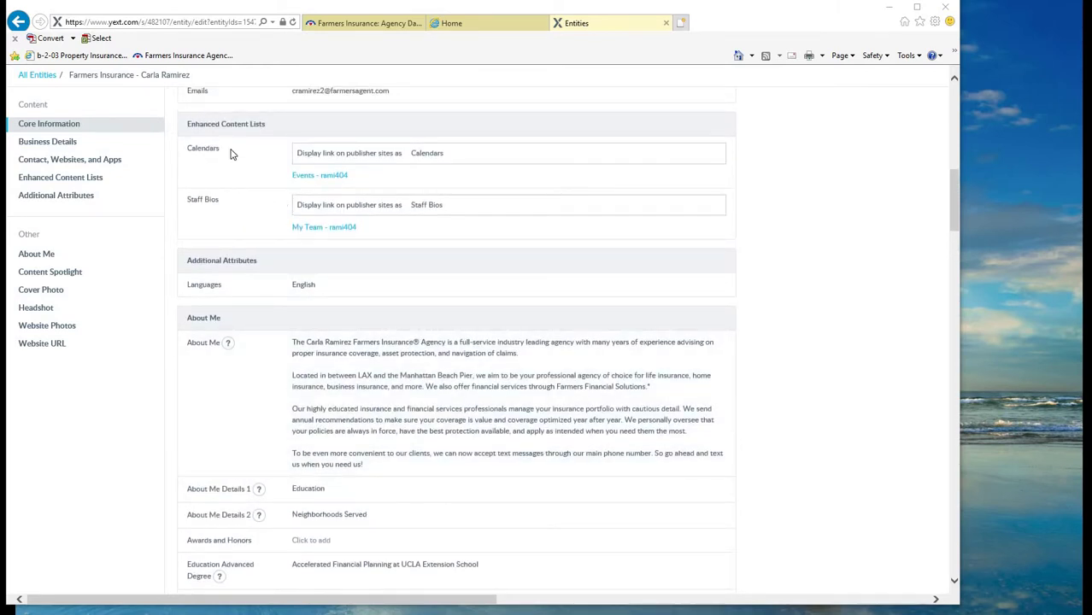
left_click(335, 229)
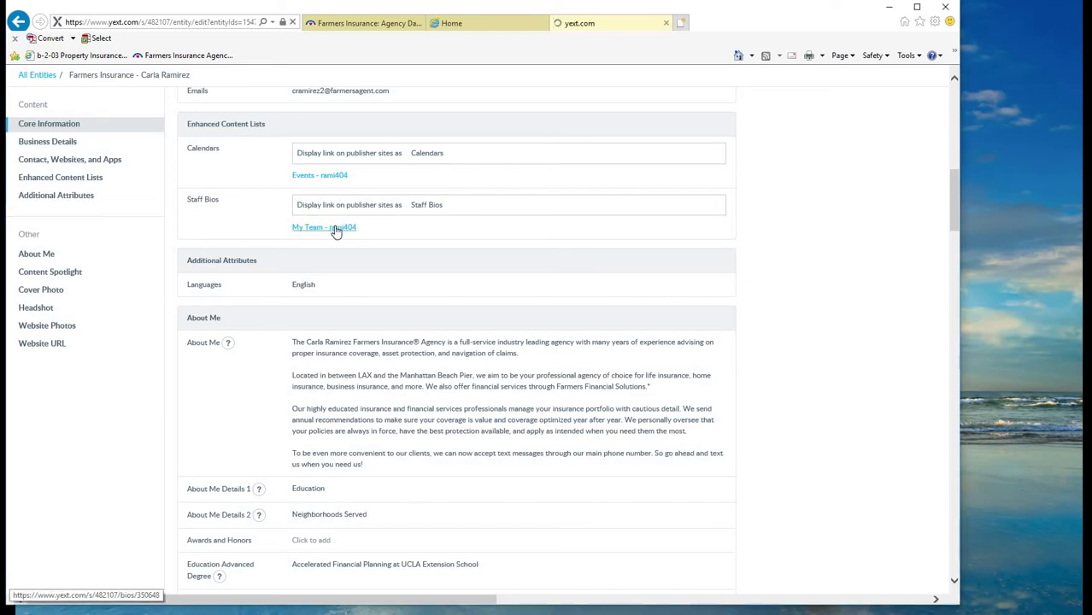
scroll(505, 373, "down", 5)
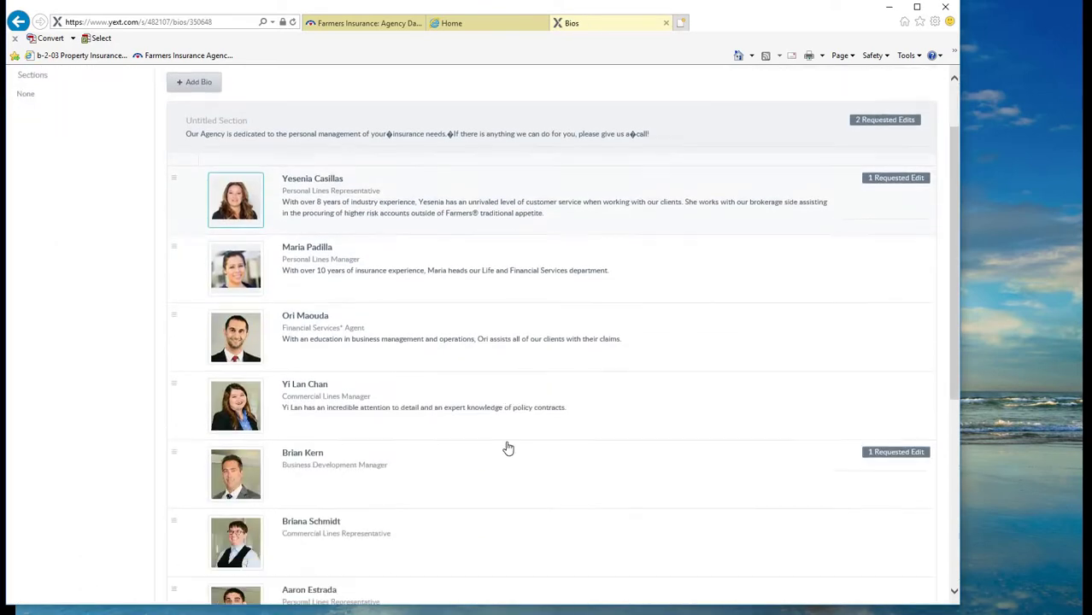
scroll(510, 458, "up", 5)
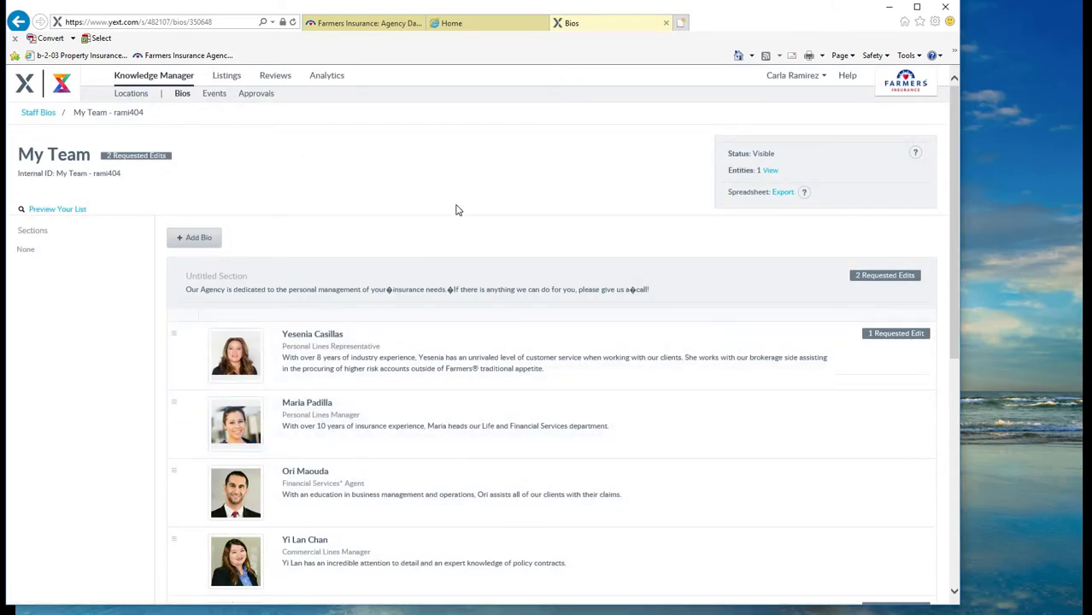
scroll(410, 410, "down", 3)
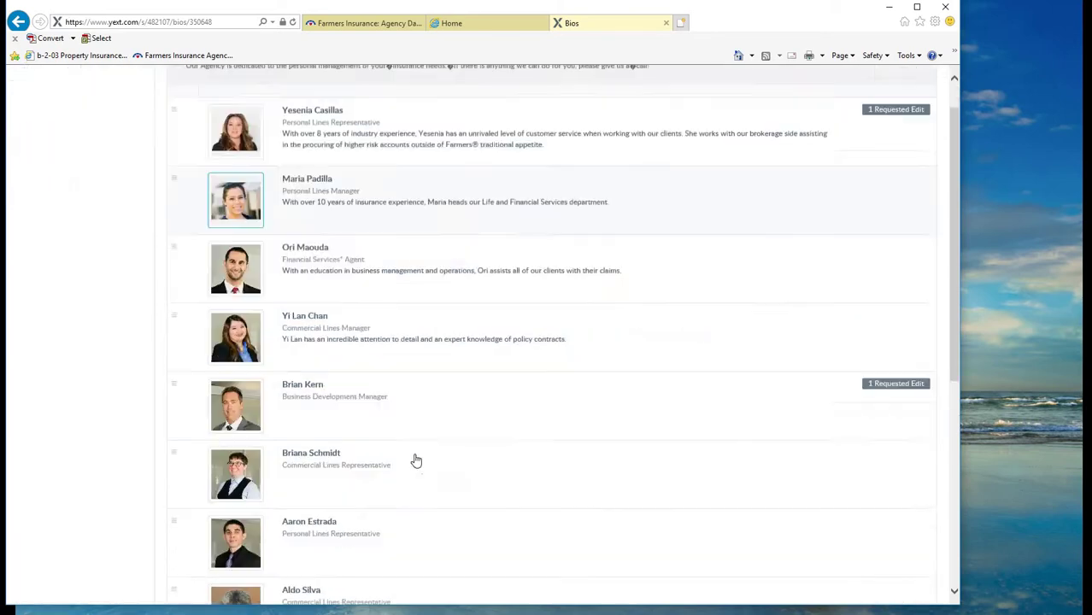
scroll(415, 435, "up", 3)
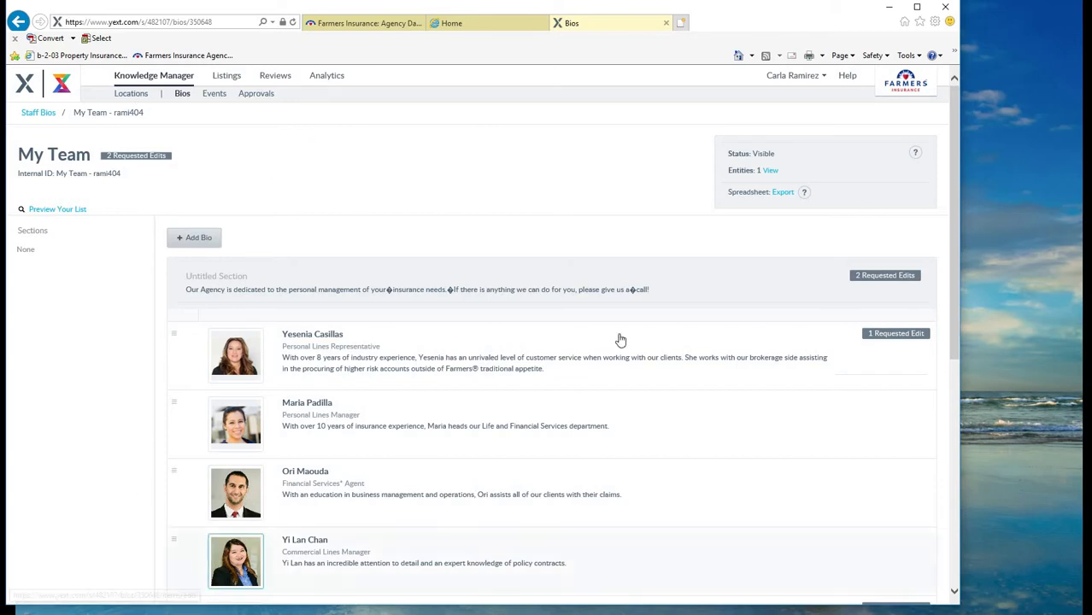
Step: Return to the agent website dashboard and review its setup tasks, page performance, PowerListing status and support resources
left_click(26, 87)
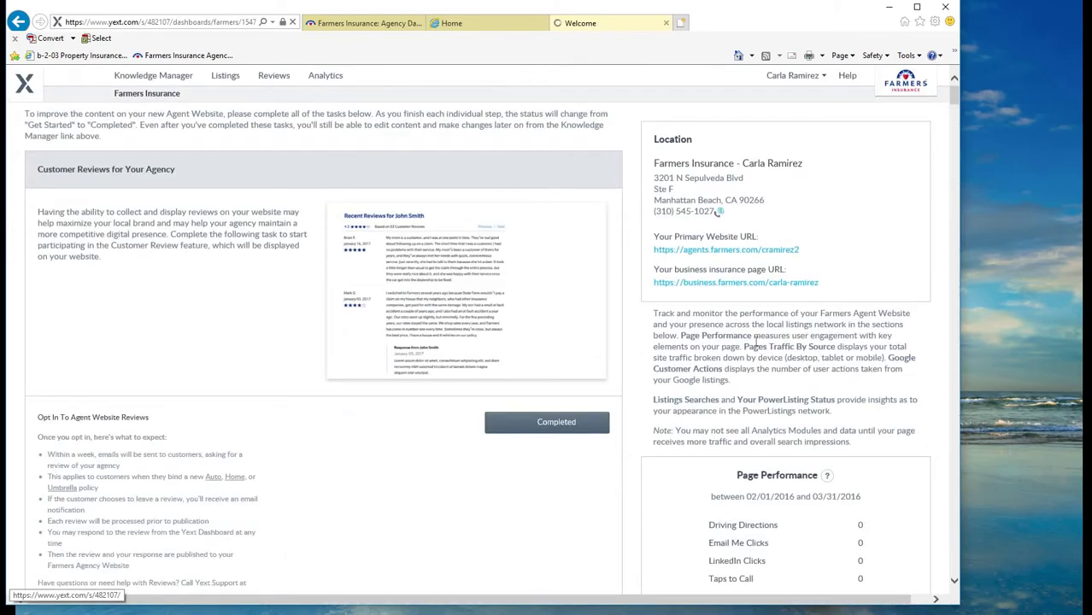
scroll(803, 340, "down", 15)
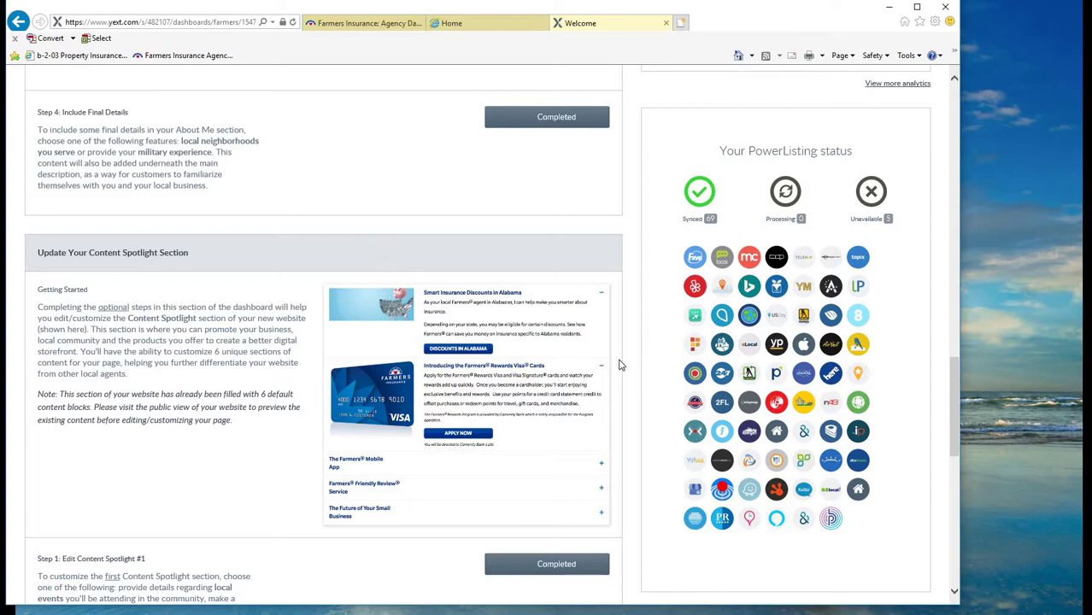
scroll(637, 389, "up", 15)
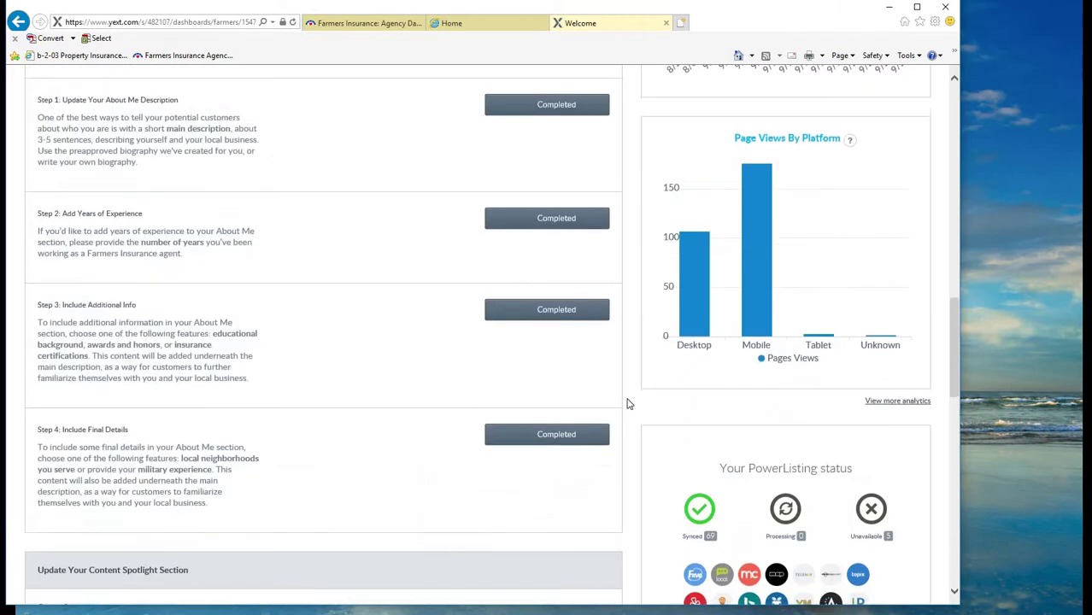
scroll(624, 402, "up", 5)
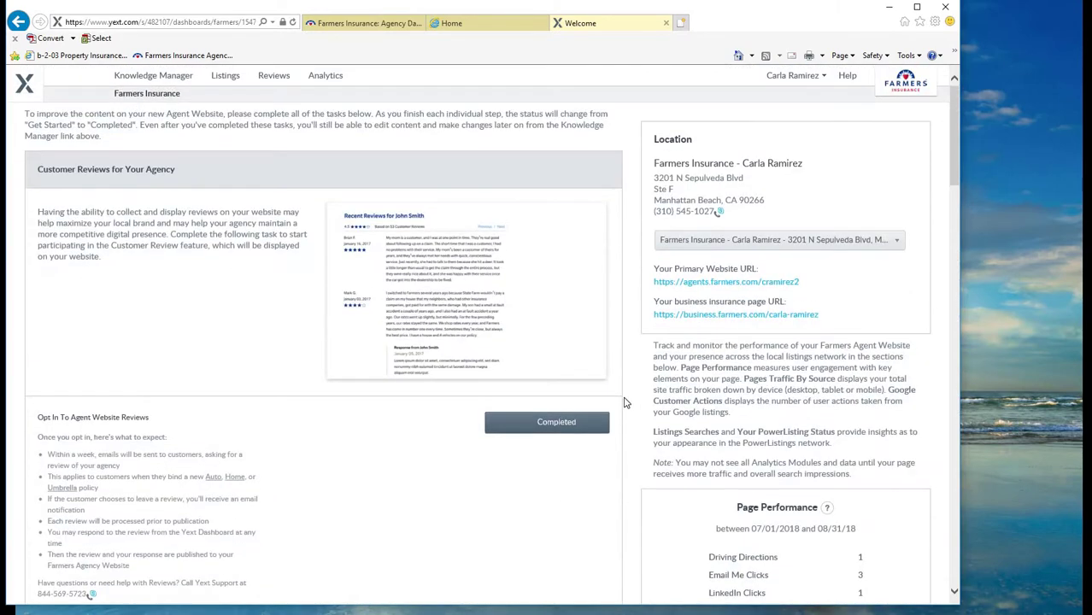
scroll(740, 290, "down", 20)
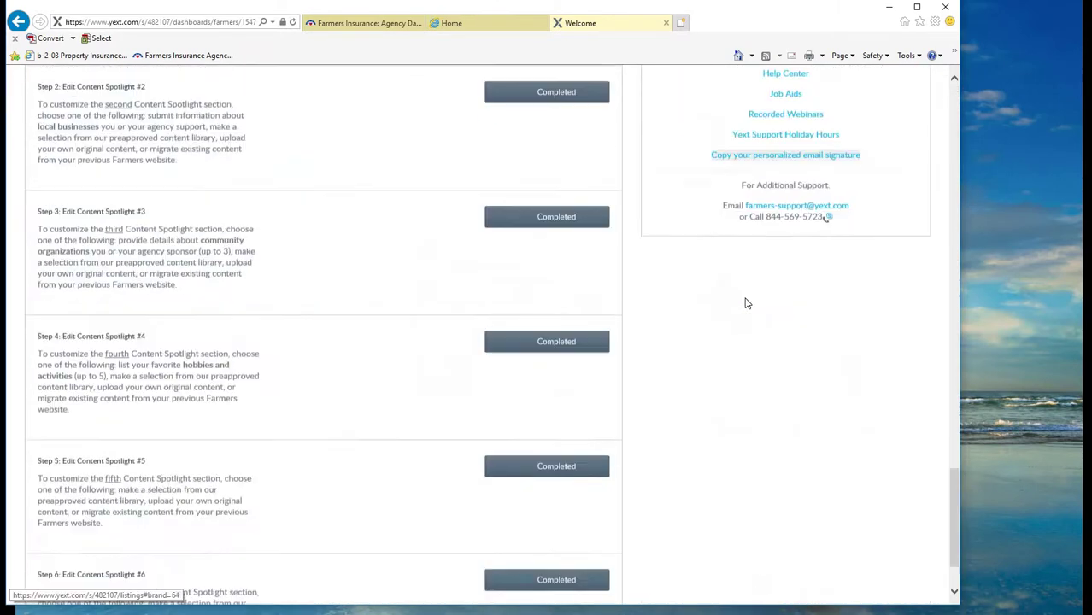
scroll(745, 302, "up", 20)
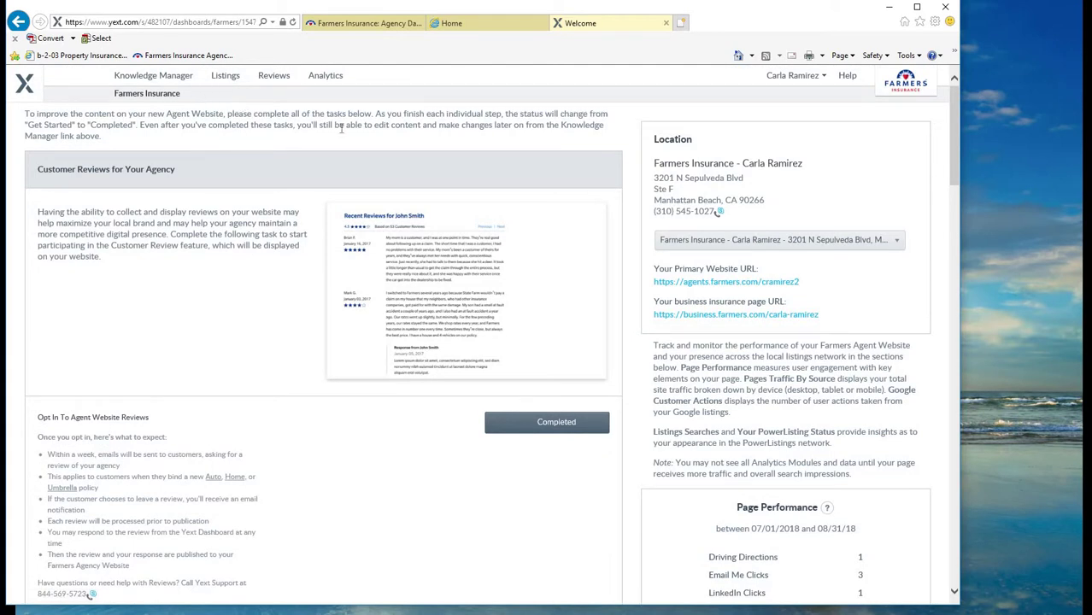
scroll(571, 265, "down", 15)
scroll(571, 265, "up", 15)
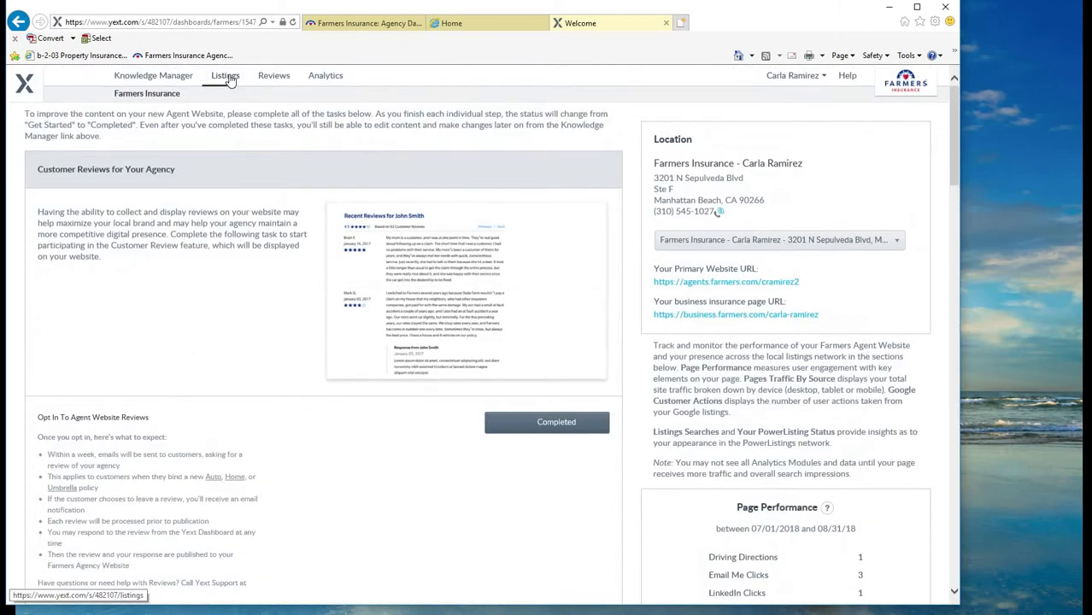
Step: Open Listings and review the publisher sites with their location details, status and subscribed features
left_click(226, 76)
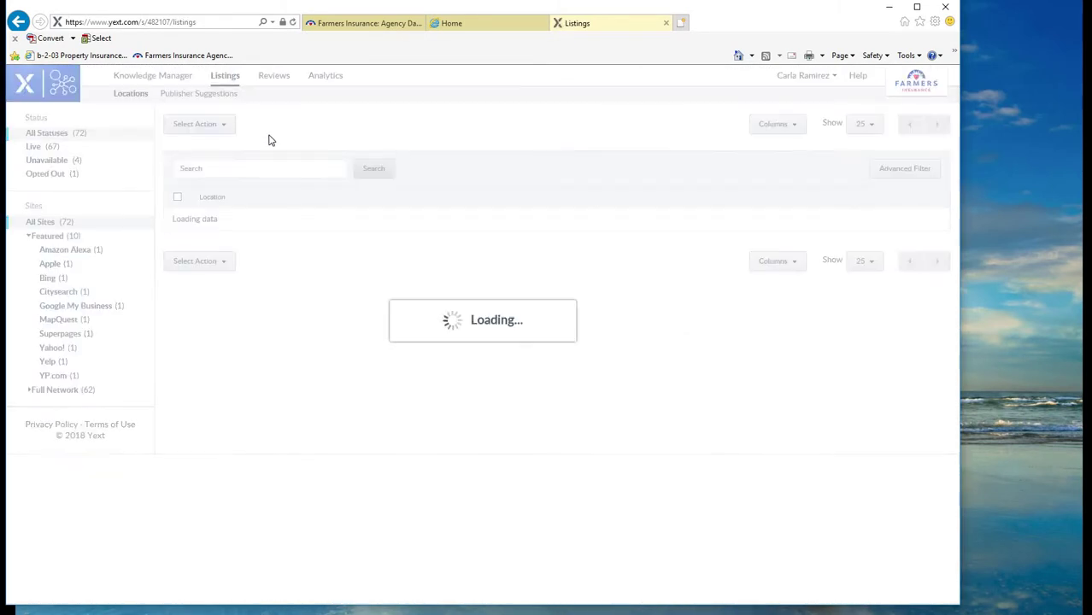
scroll(332, 275, "down", 8)
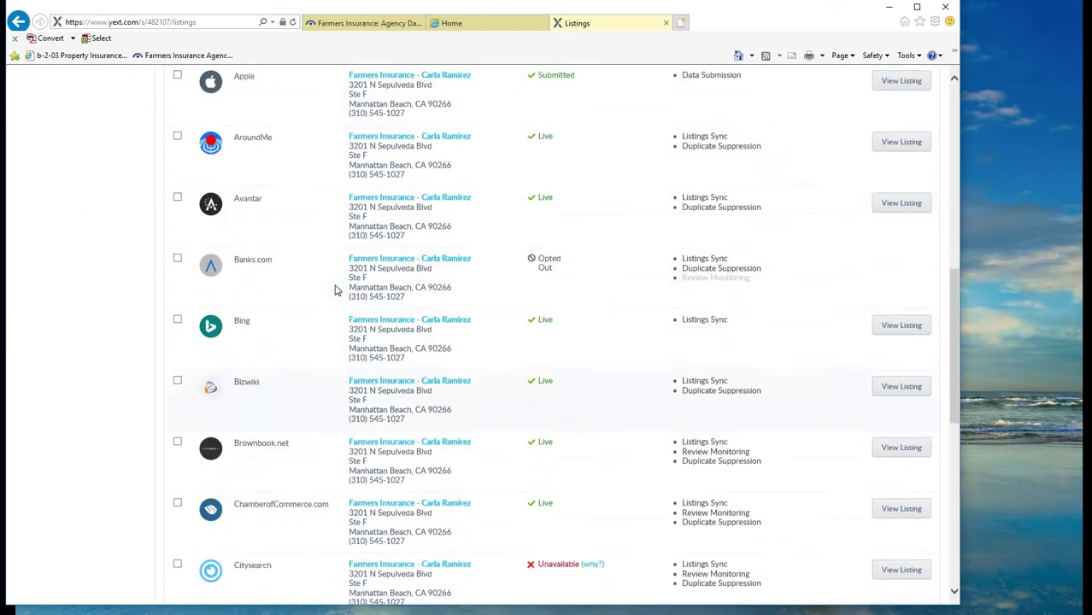
scroll(337, 290, "up", 8)
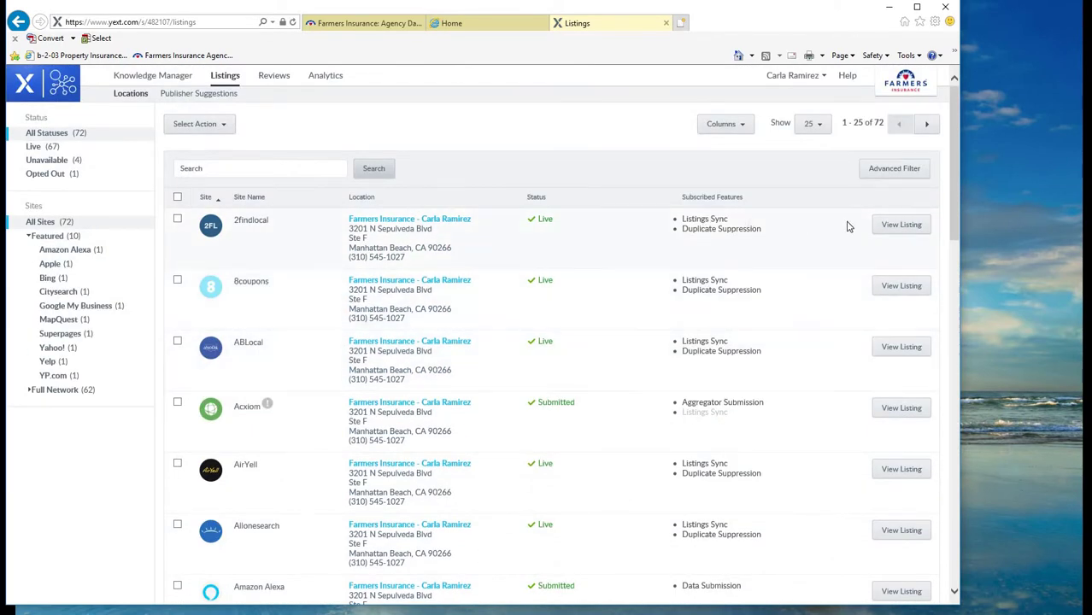
scroll(896, 232, "down", 3)
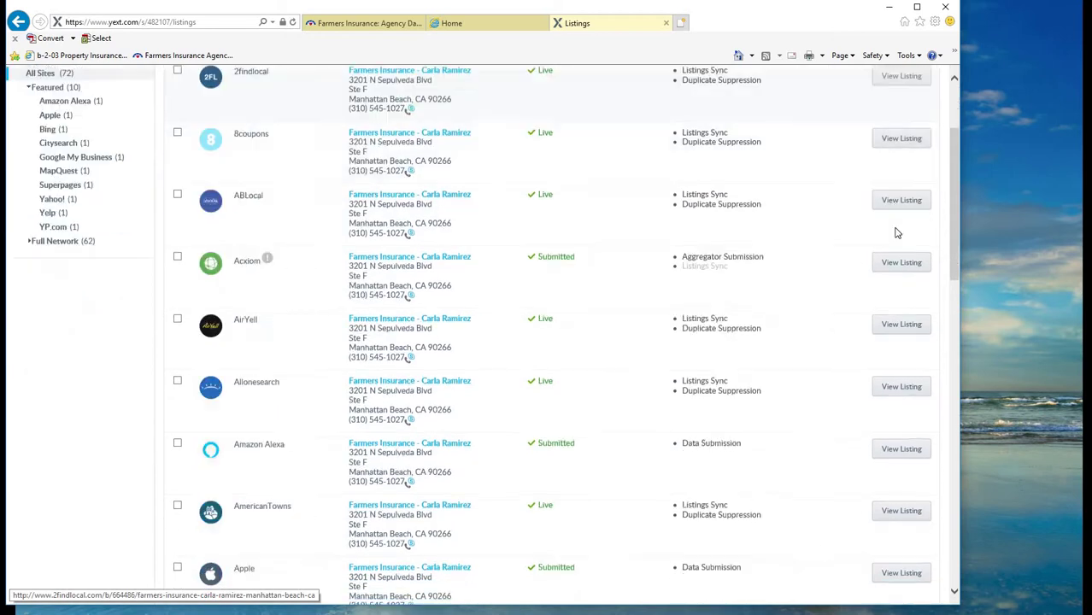
scroll(557, 428, "down", 6)
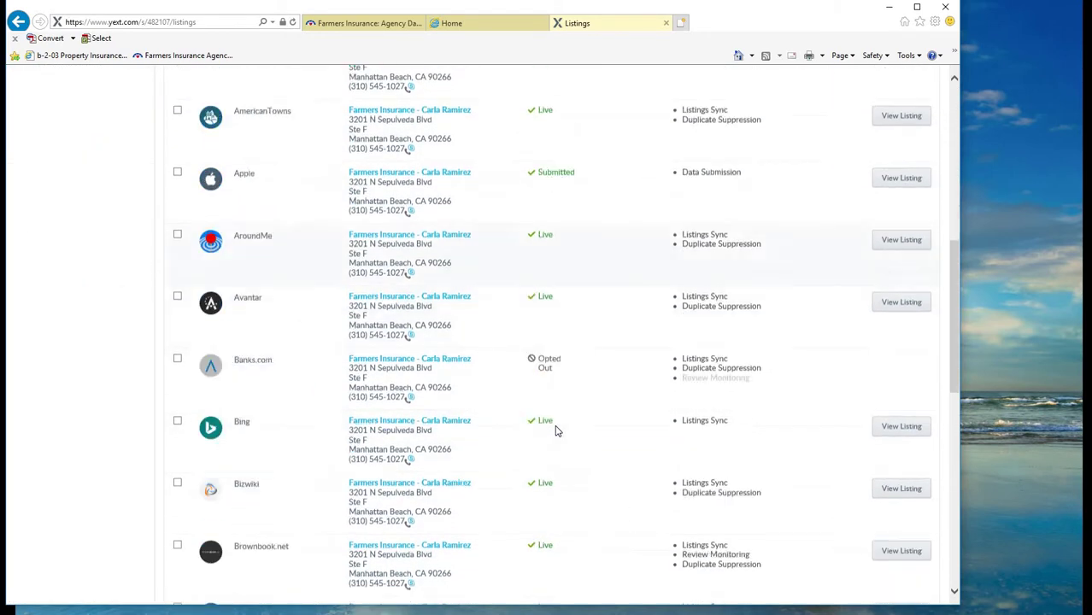
scroll(556, 434, "up", 8)
scroll(457, 259, "down", 13)
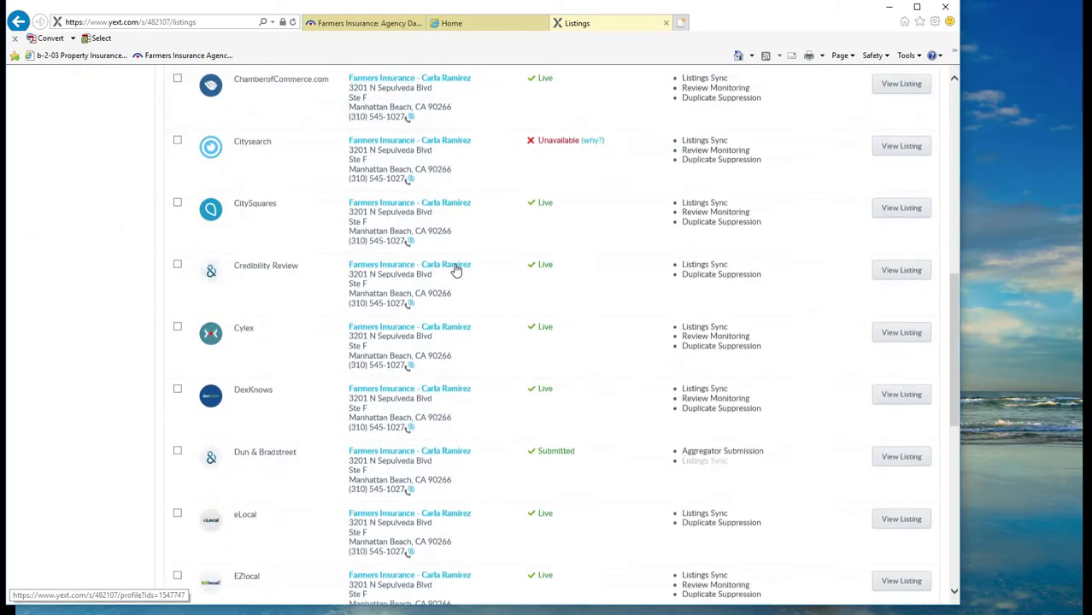
scroll(469, 427, "up", 13)
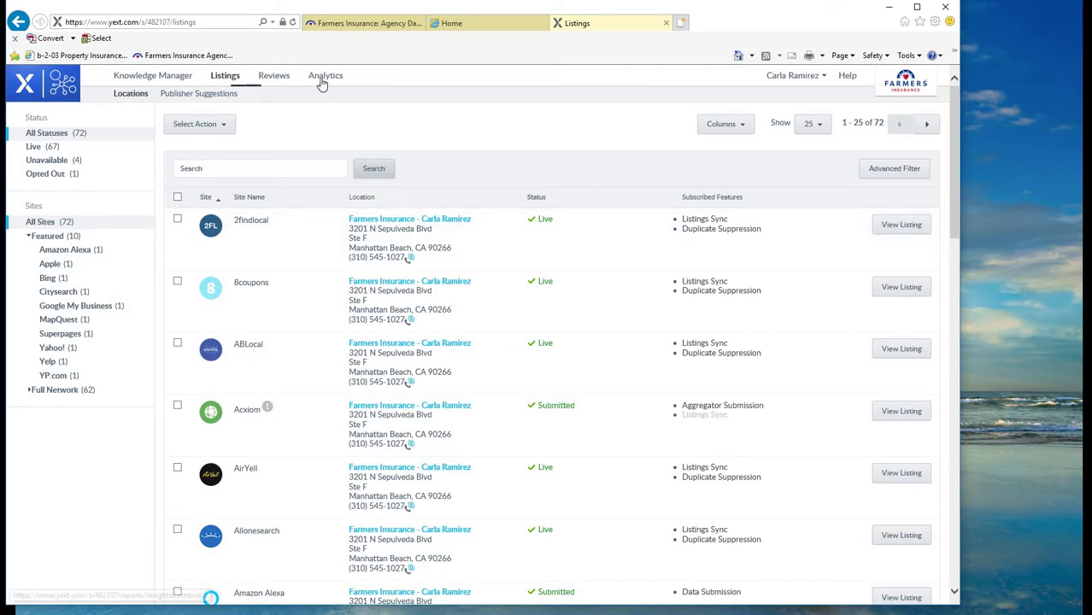
Step: Open the Reviews overview and look over recent reviews, first party reviews and the comparison with similar businesses nearby
left_click(277, 80)
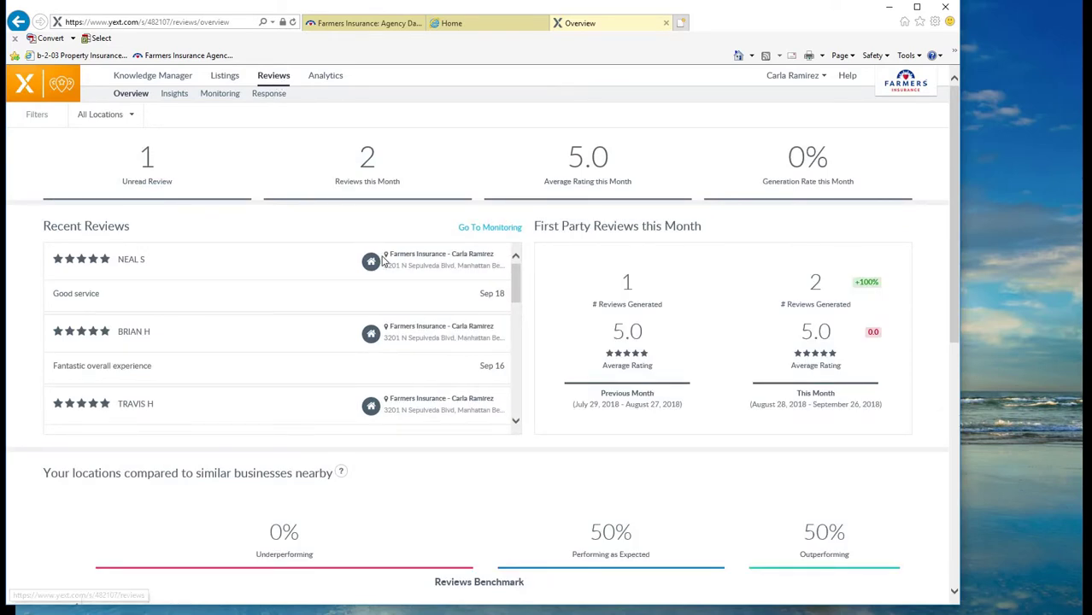
scroll(394, 335, "down", 1)
scroll(389, 340, "down", 2)
scroll(213, 281, "up", 3)
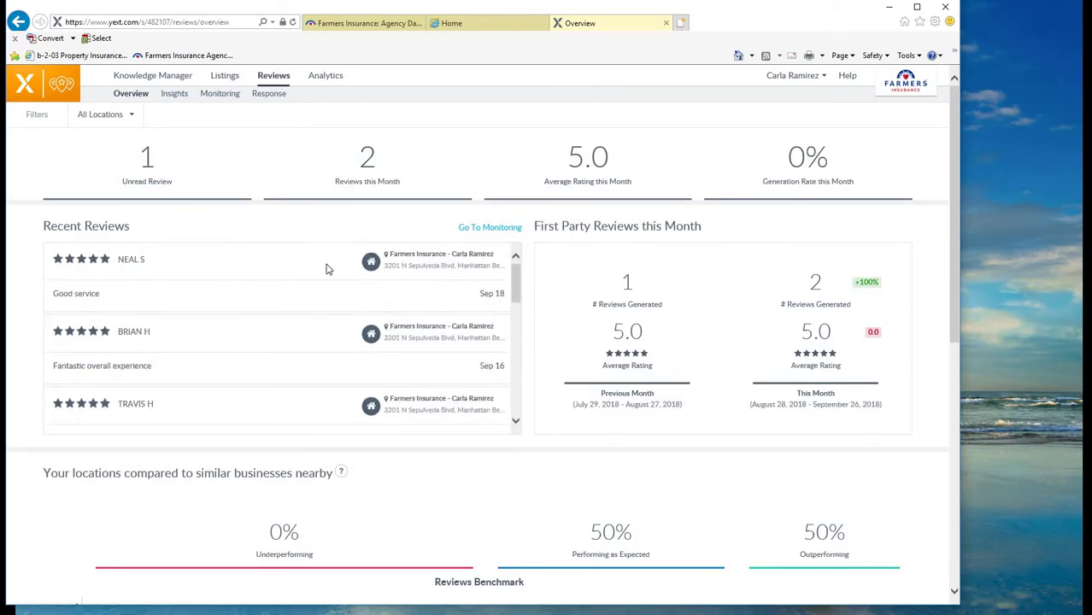
scroll(445, 280, "down", 3)
scroll(445, 280, "up", 3)
Step: Open the Conversion Optimzed personal dashboard in Analytics and check its date range filter
left_click(331, 83)
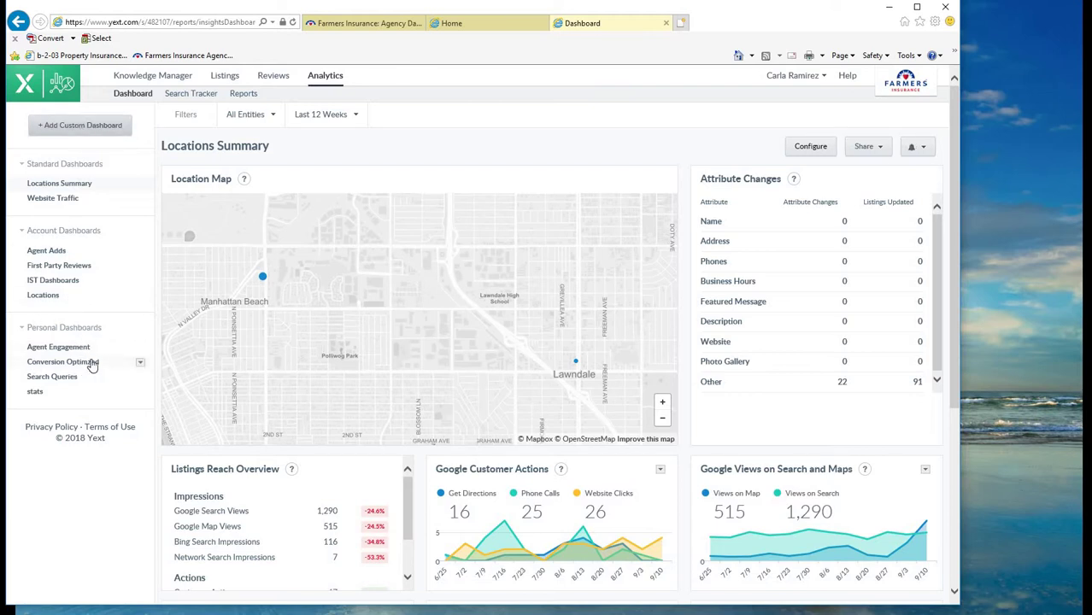
left_click(64, 361)
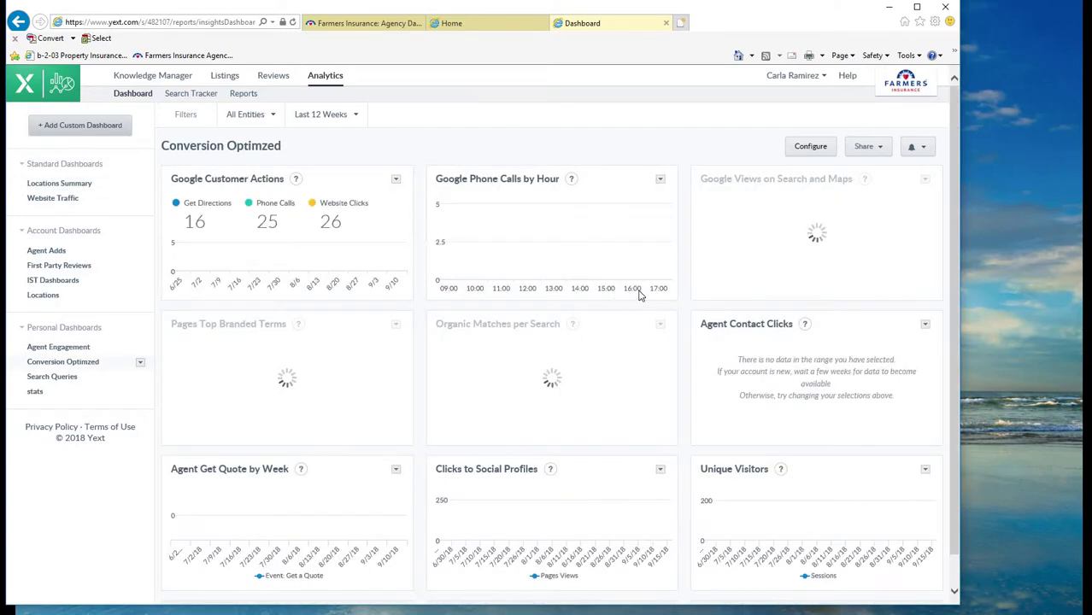
left_click(323, 114)
left_click(495, 160)
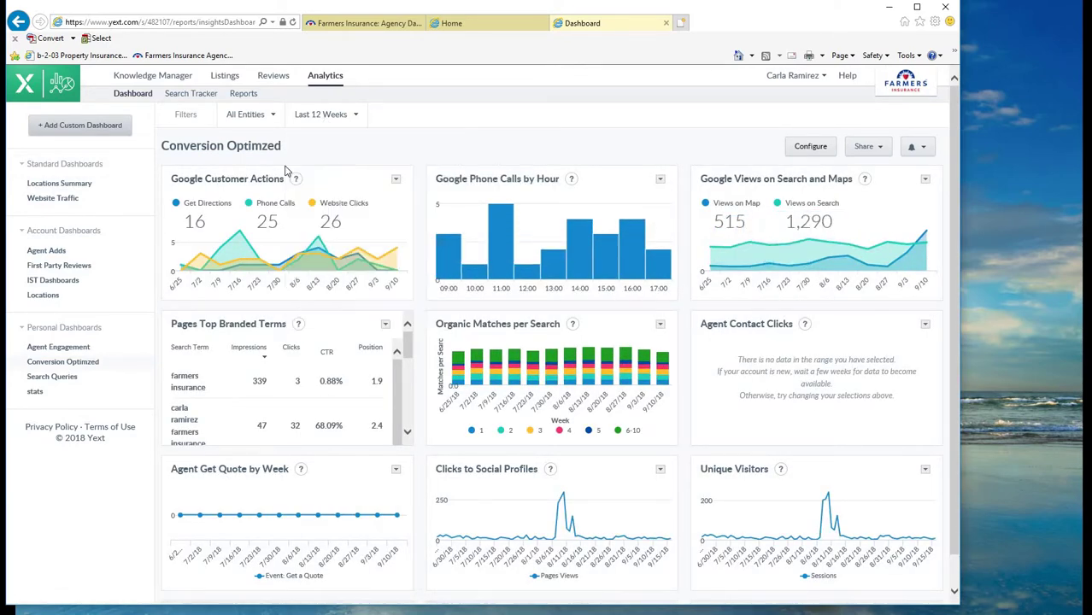
Step: Examine the search terms in Pages Top Branded Terms, comparing their impressions, clicks, CTR and position
scroll(203, 354, "down", 1)
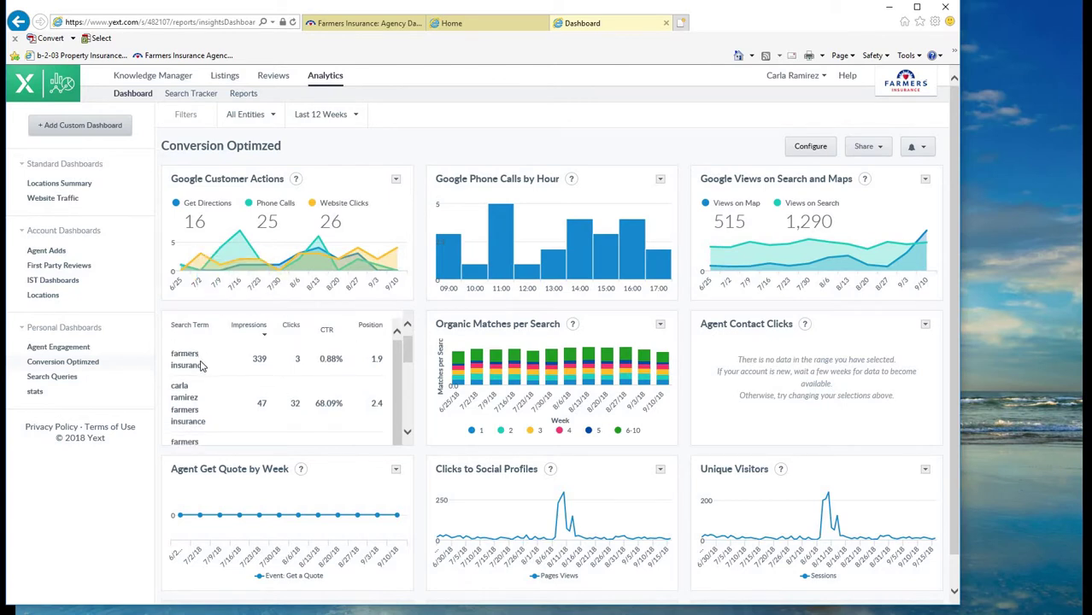
scroll(202, 365, "down", 5)
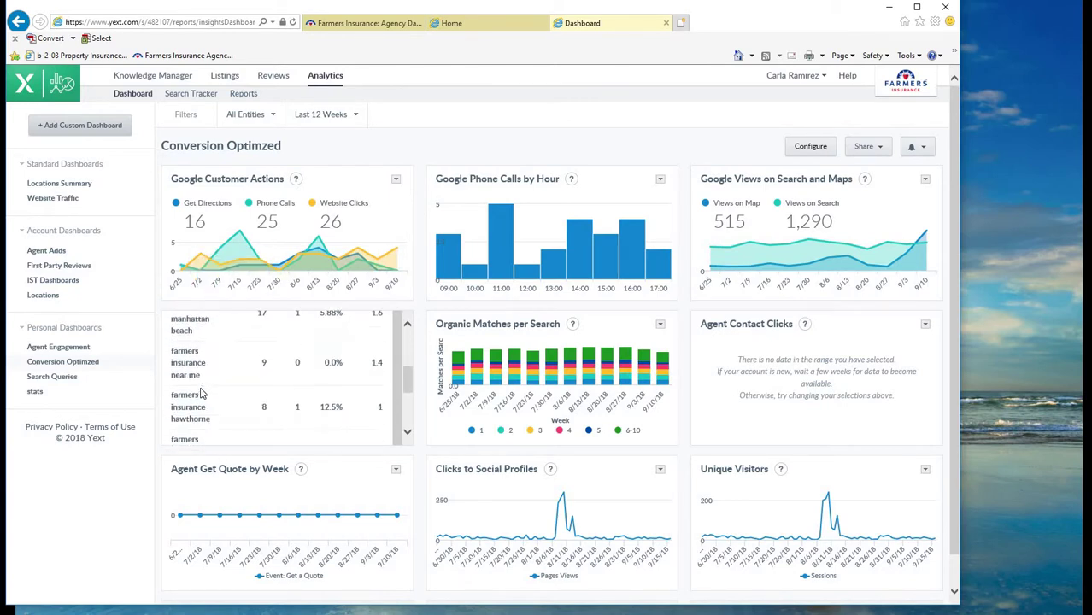
scroll(203, 393, "up", 3)
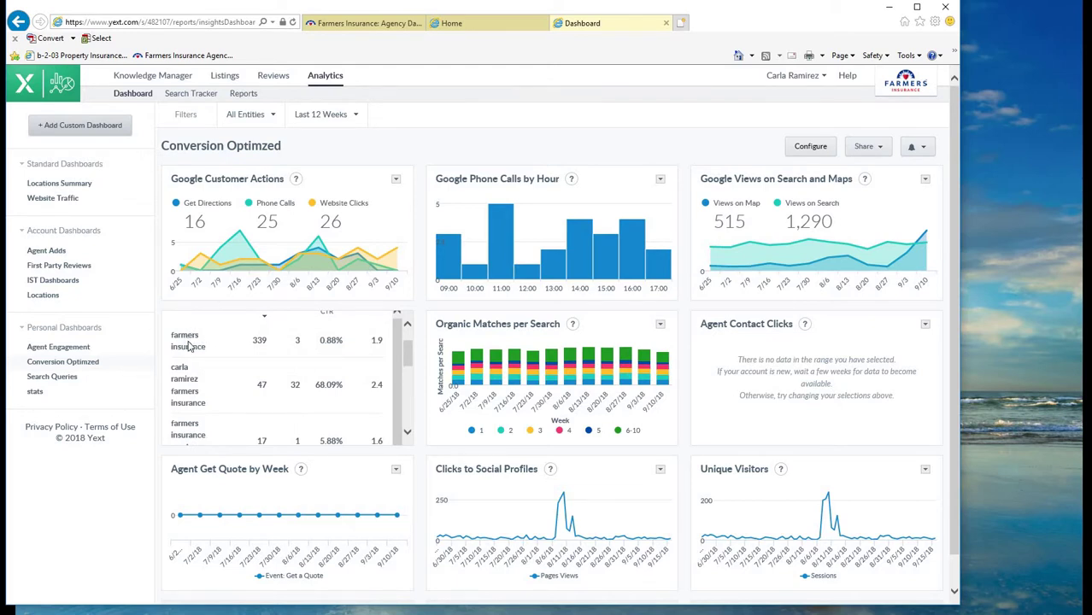
scroll(290, 355, "up", 1)
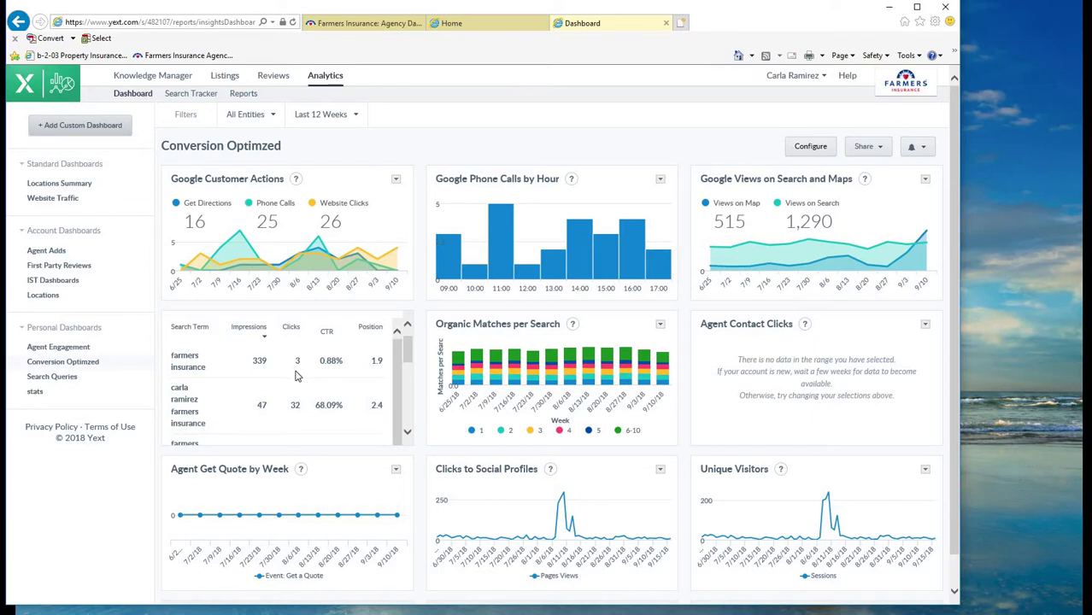
scroll(296, 376, "down", 3)
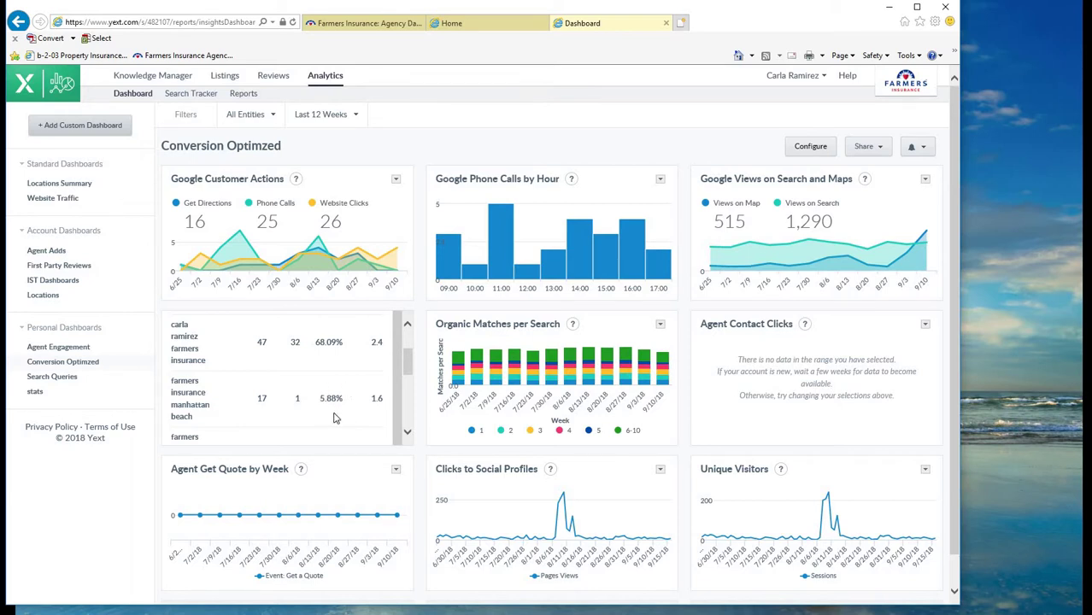
scroll(357, 407, "up", 3)
scroll(357, 406, "down", 3)
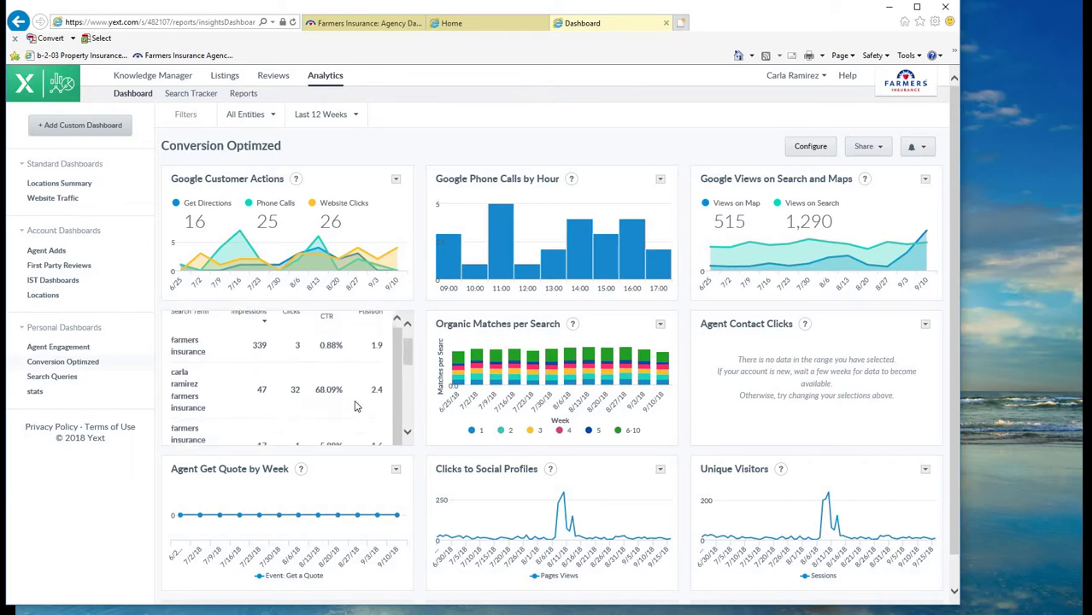
scroll(357, 406, "down", 5)
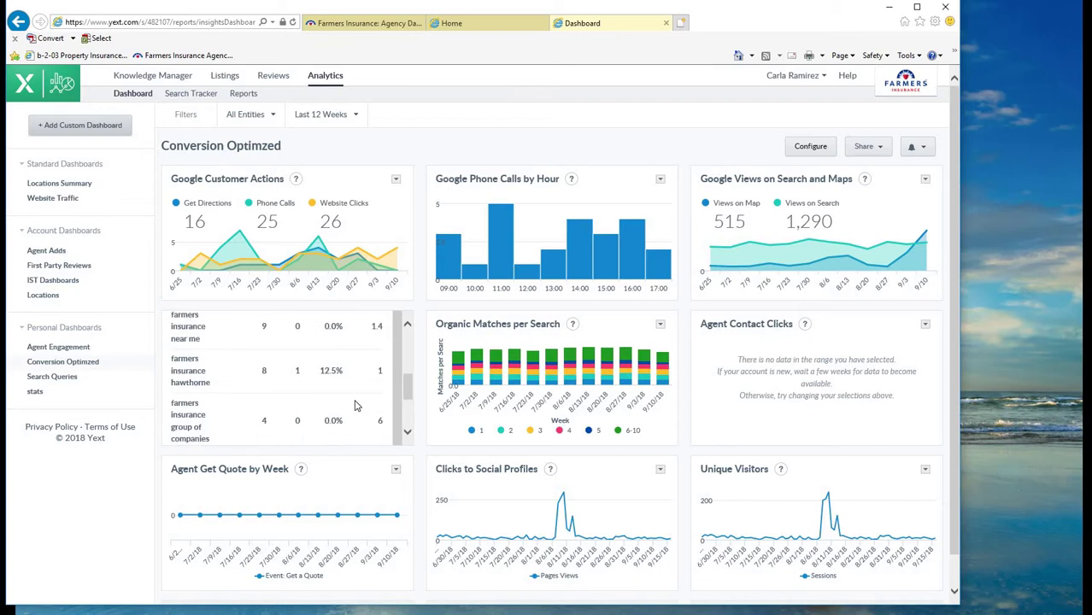
scroll(357, 407, "up", 4)
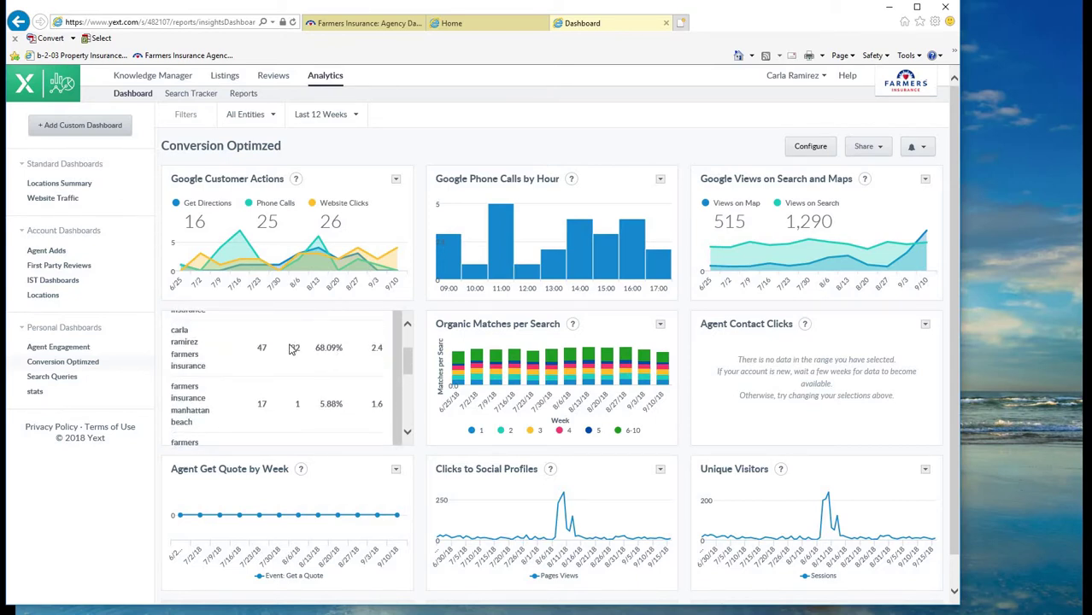
scroll(282, 367, "down", 1)
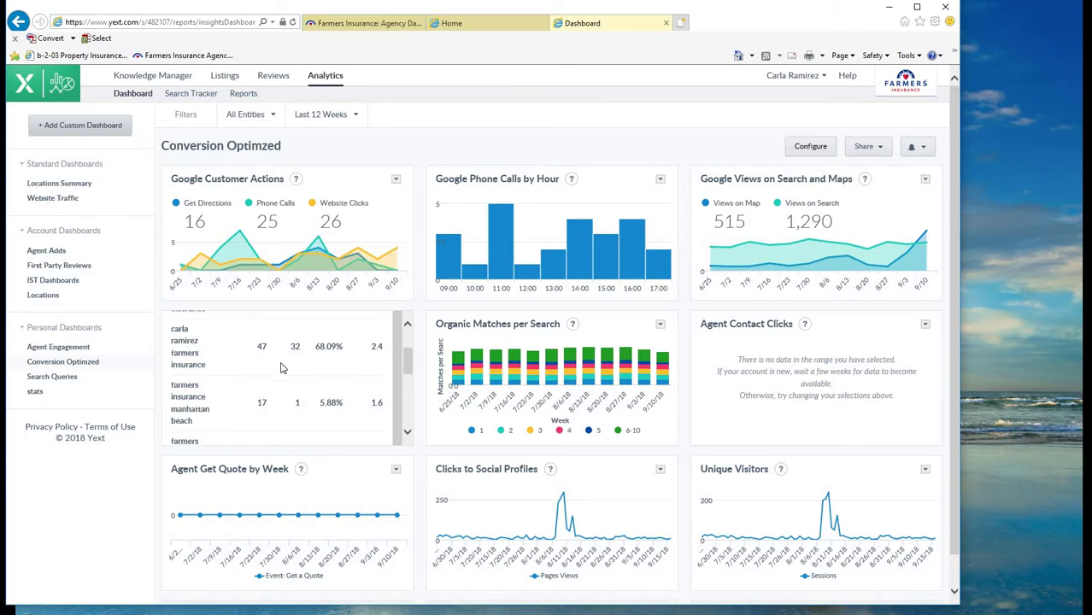
scroll(281, 367, "down", 3)
scroll(782, 399, "down", 1)
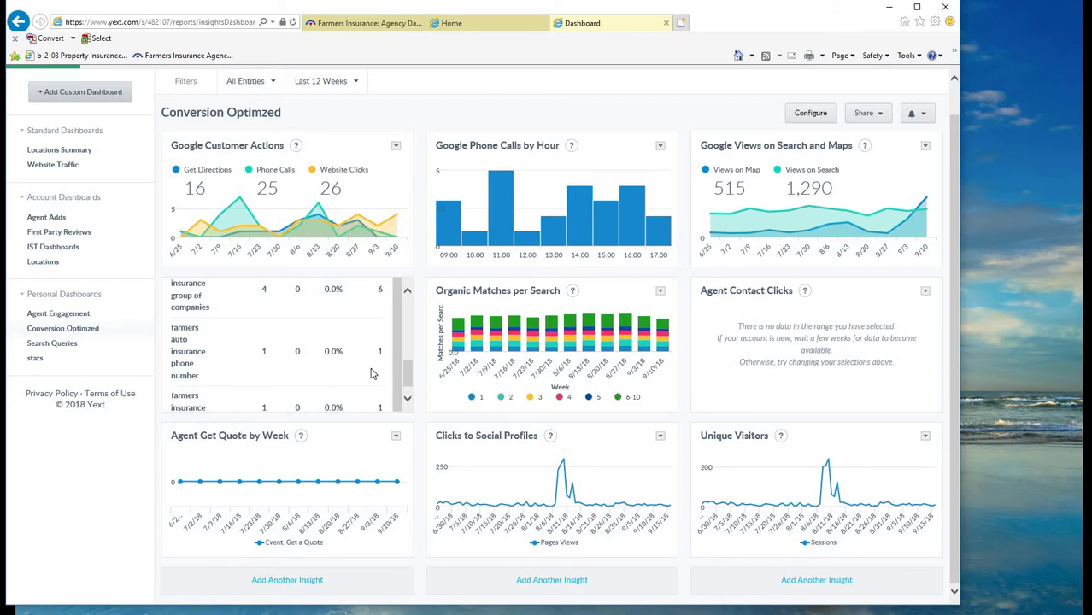
Step: Inspect the daily data points in the Clicks to Social Profiles and Unique Visitors charts
mouse_move(454, 509)
mouse_move(549, 475)
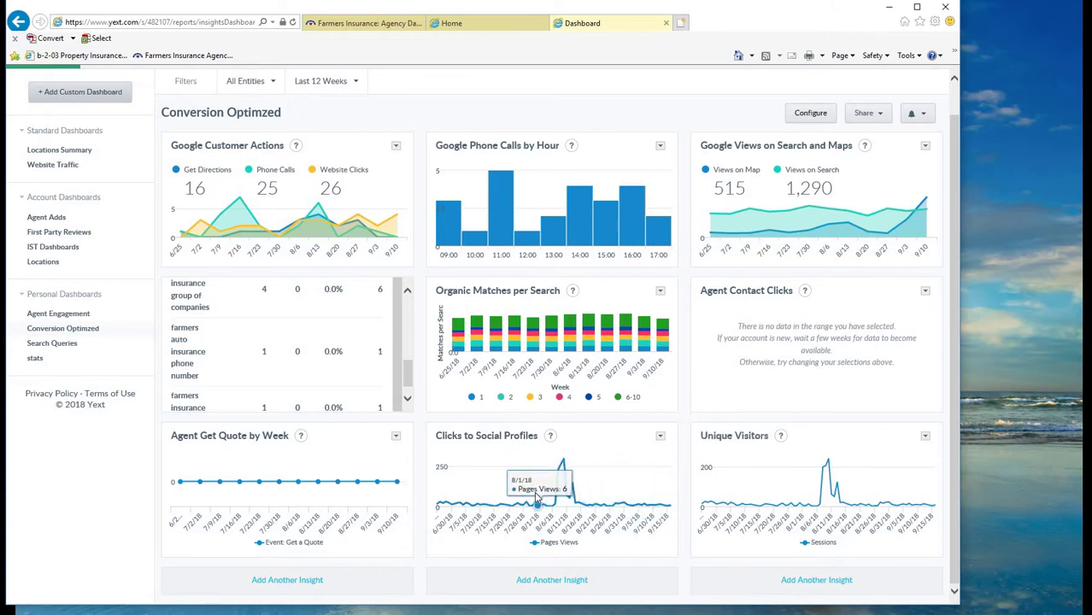
scroll(648, 516, "up", 2)
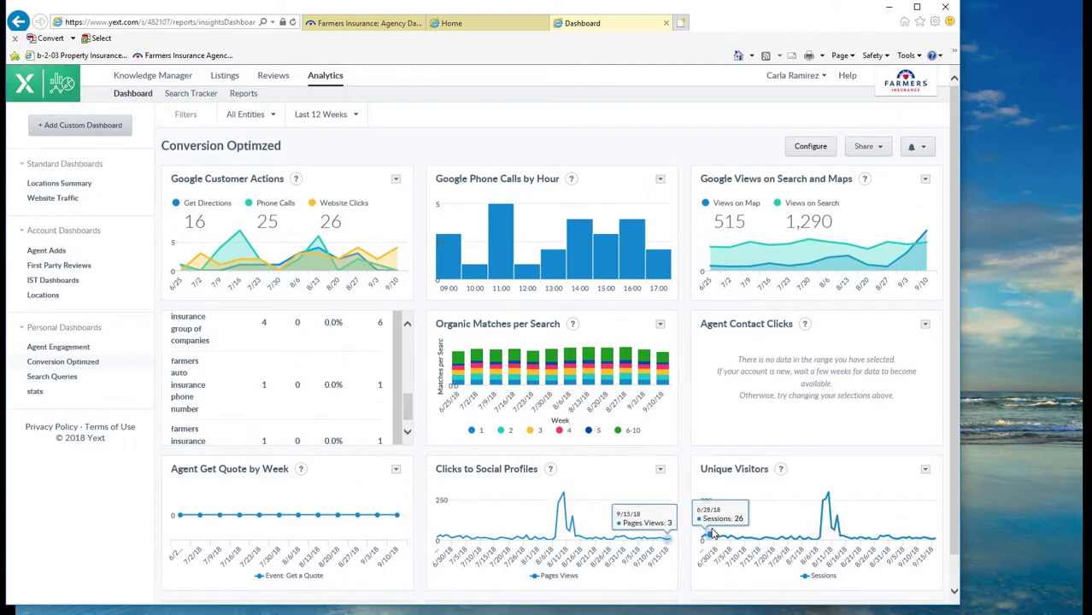
scroll(714, 532, "down", 1)
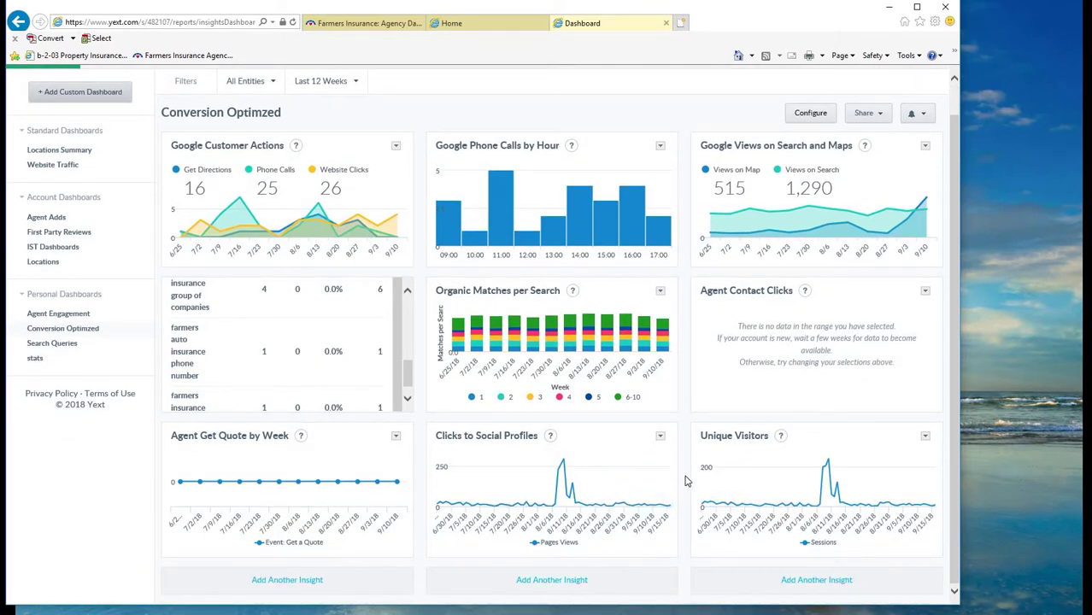
scroll(684, 481, "up", 1)
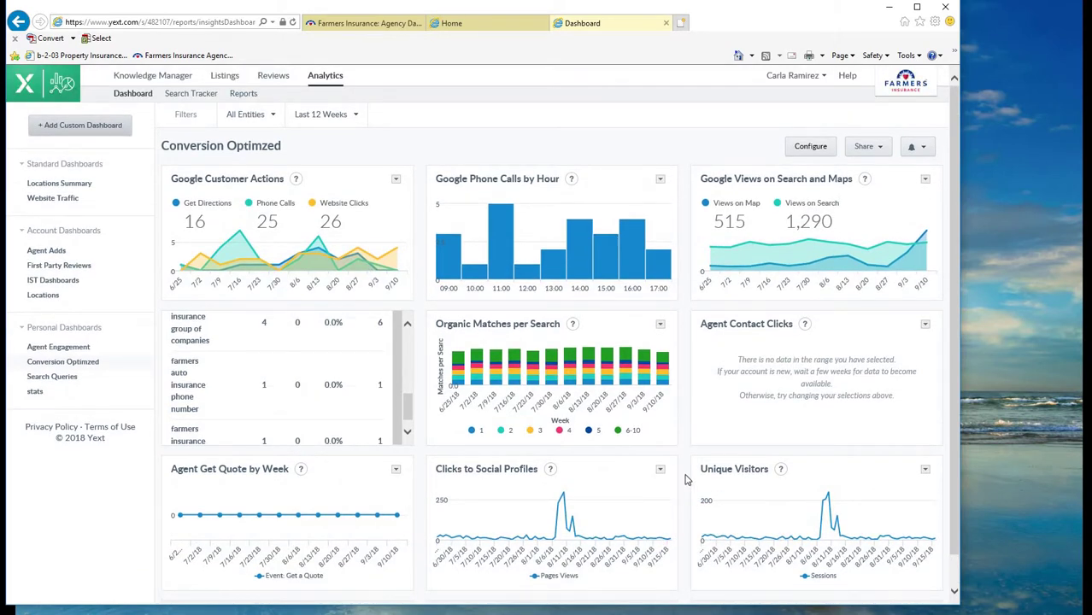